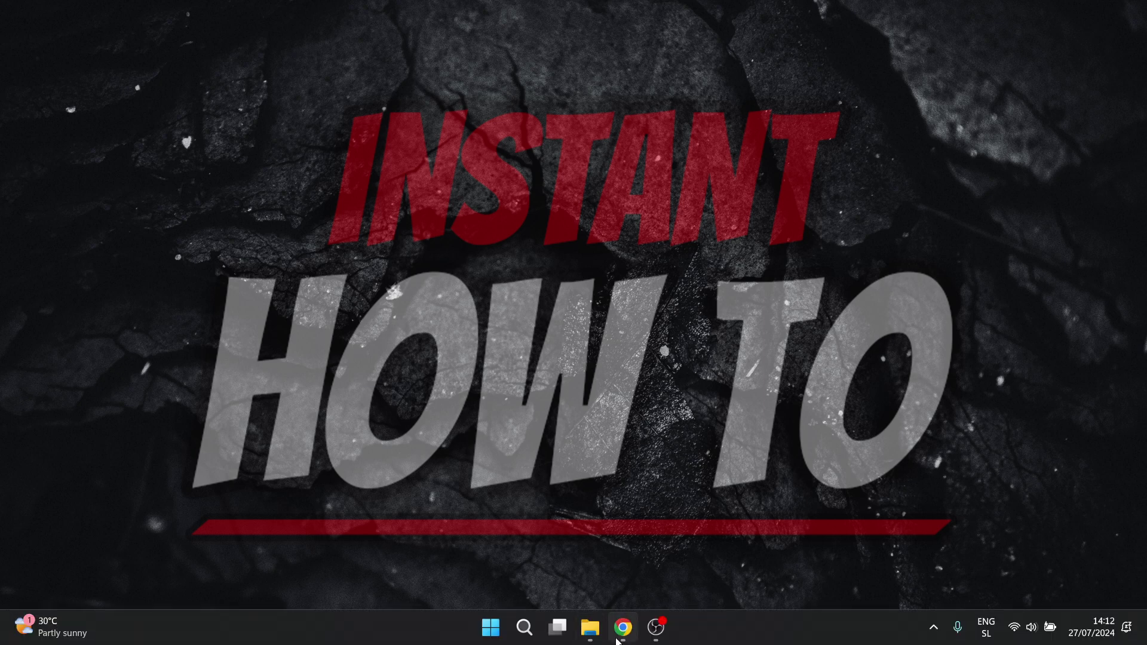
Step: Search Windows for 'graphics' to reach the Graphics settings page's custom app options
left_click(526, 636)
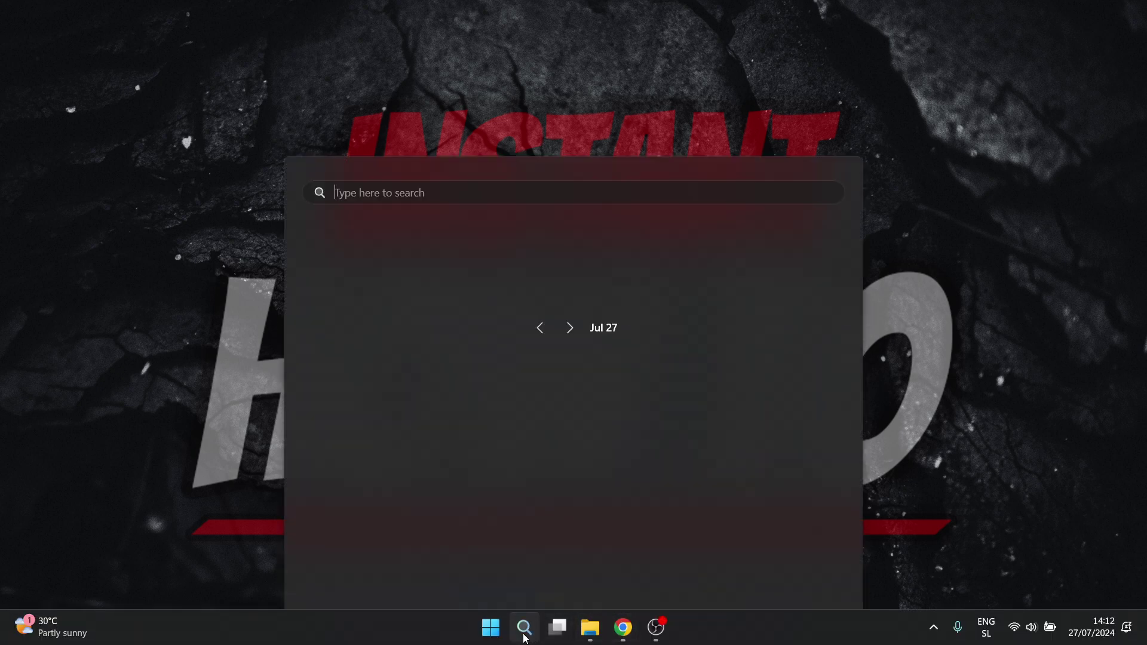
type("graphics")
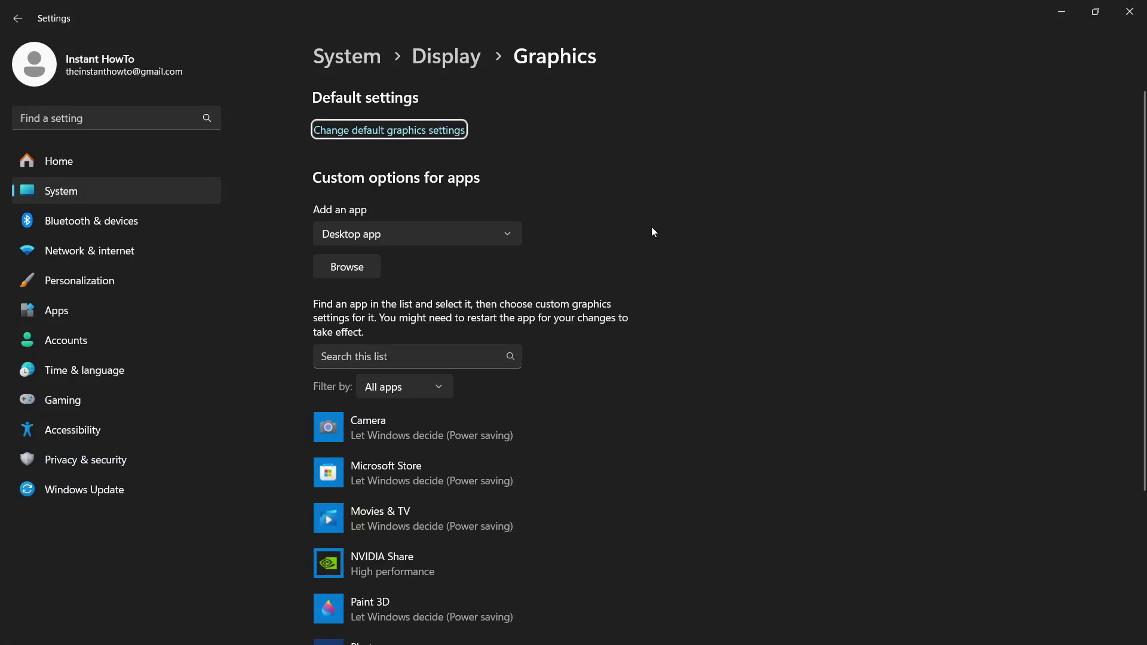
scroll(650, 230, "down", 3)
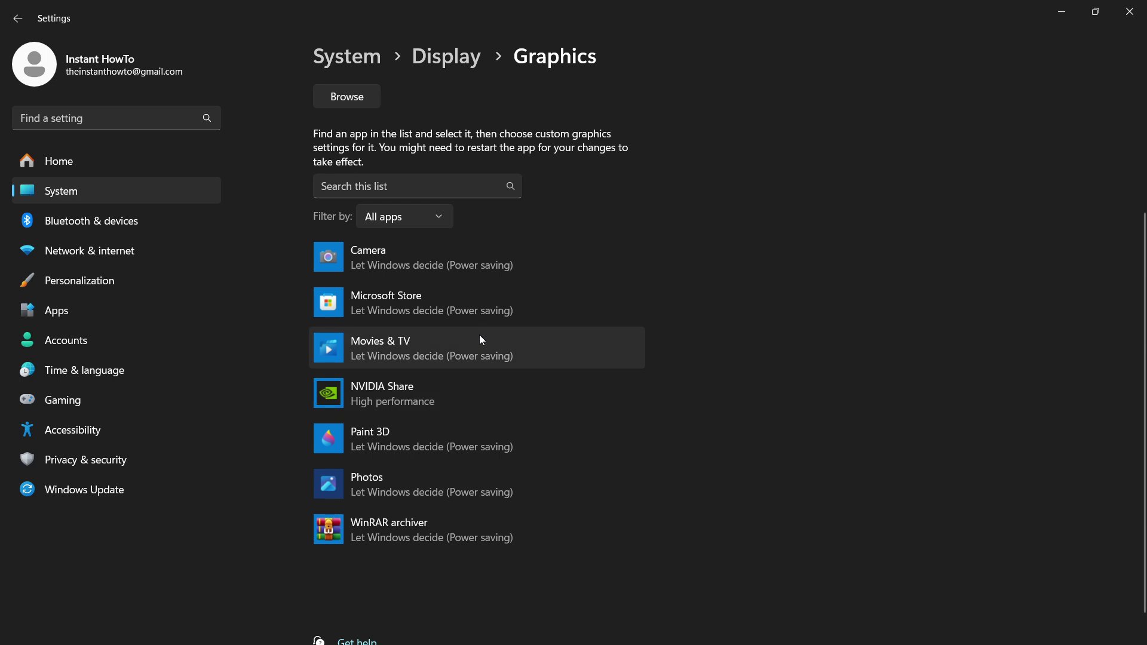
scroll(479, 339, "up", 2)
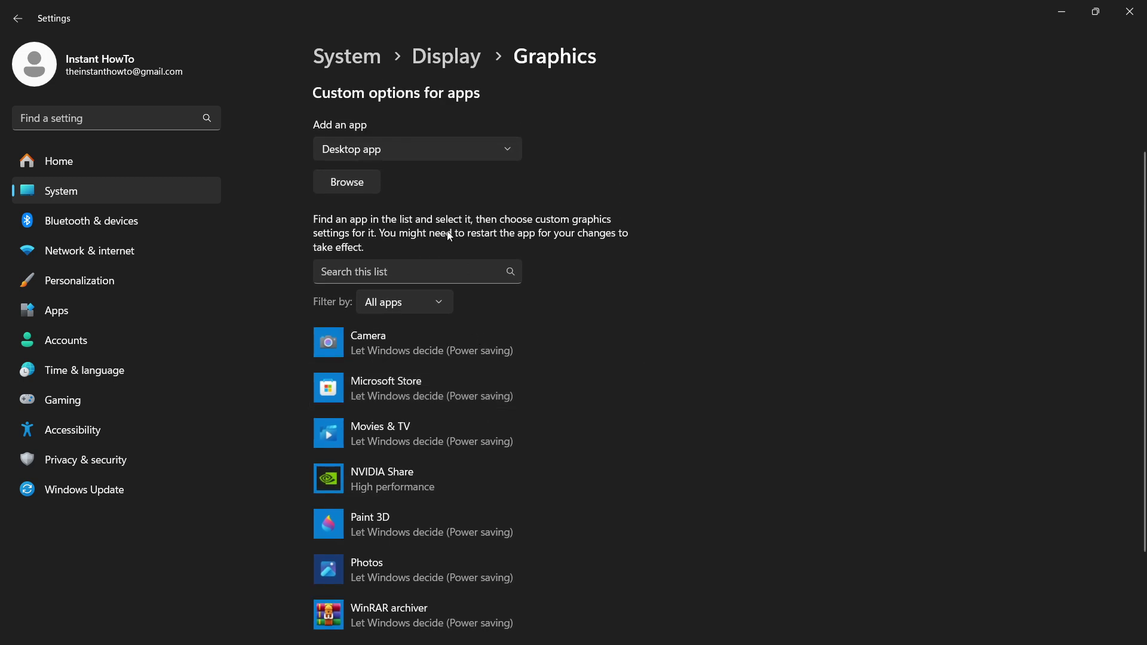
Step: Browse for a desktop app and navigate to C:\Program Files (x86)
left_click(355, 187)
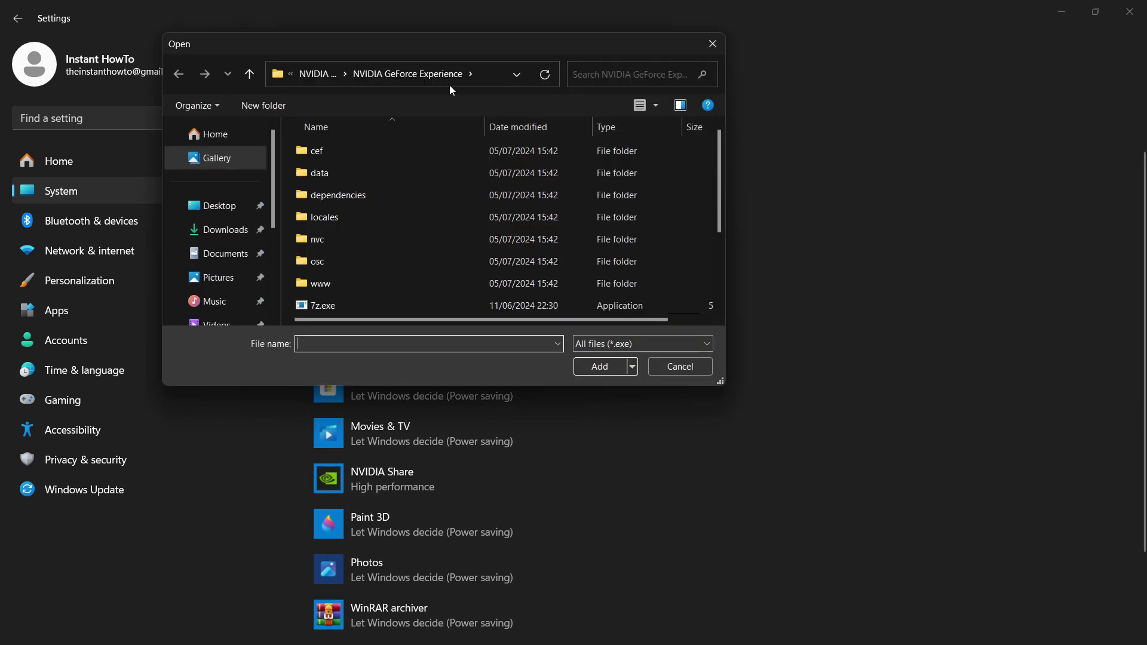
left_click_drag(489, 36, 558, 60)
scroll(278, 254, "down", 3)
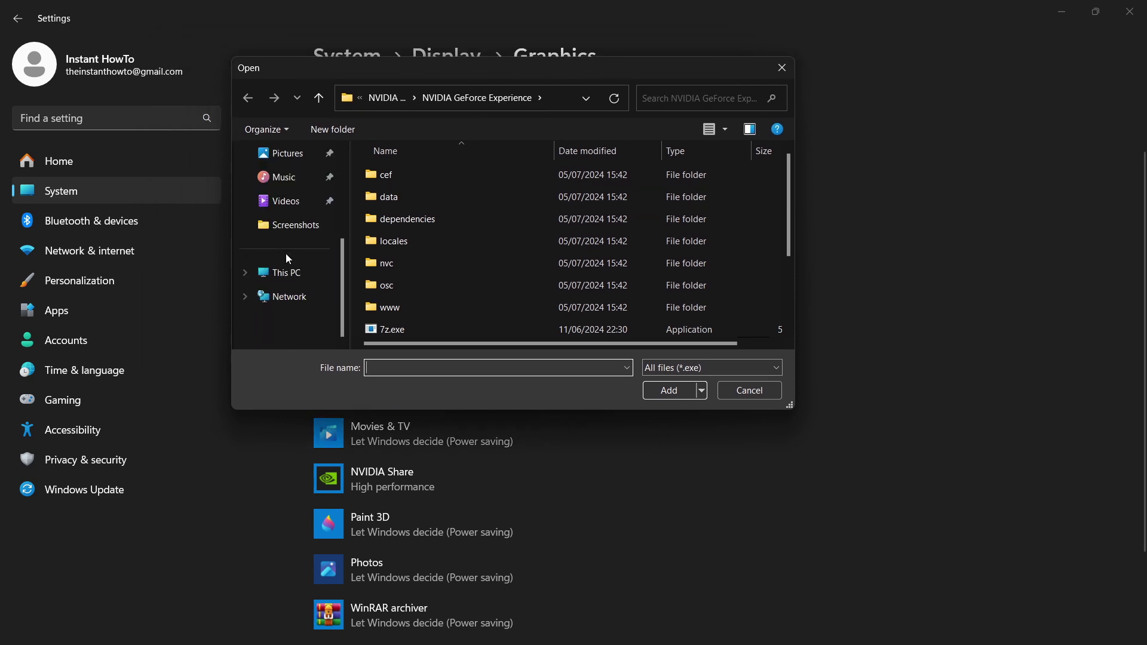
left_click(287, 272)
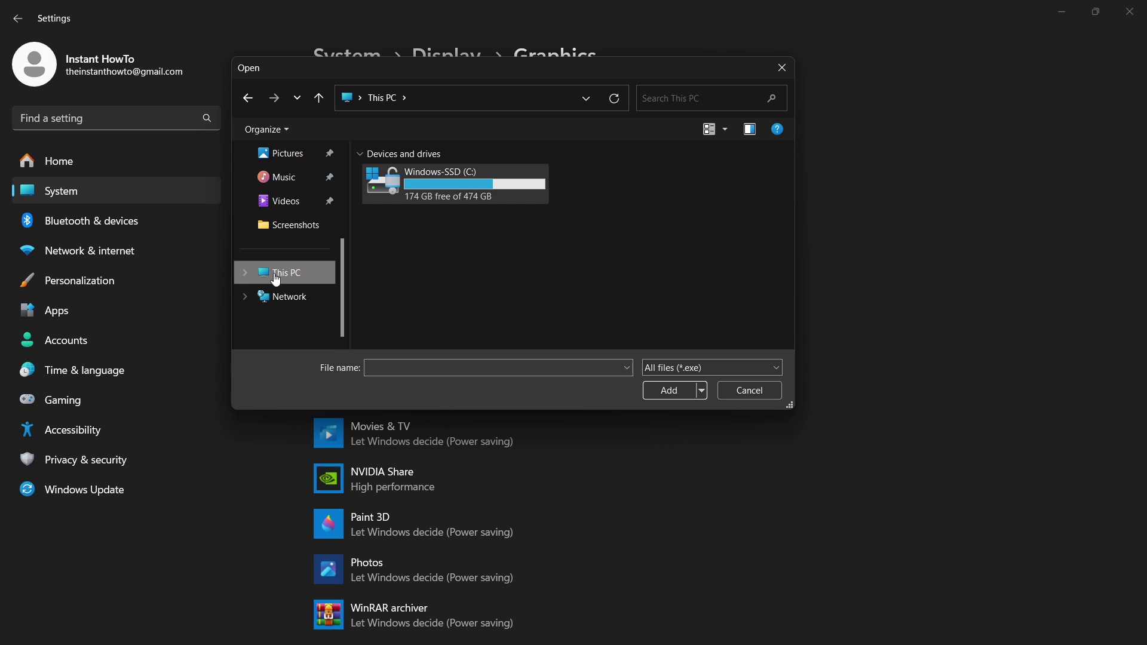
double_click(448, 191)
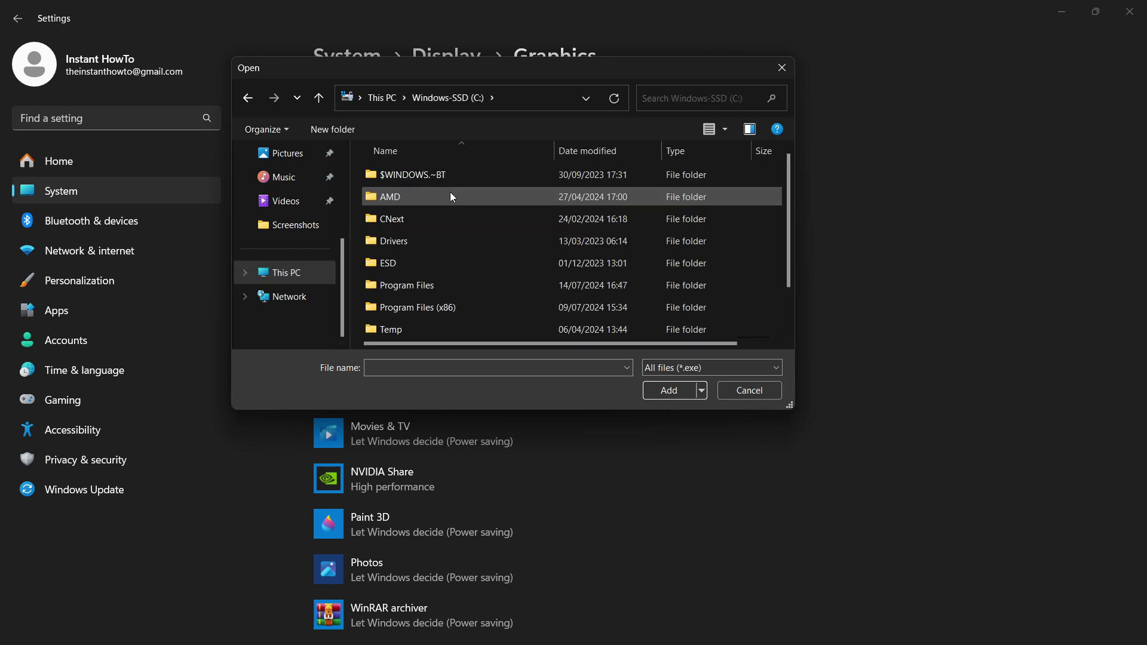
double_click(451, 306)
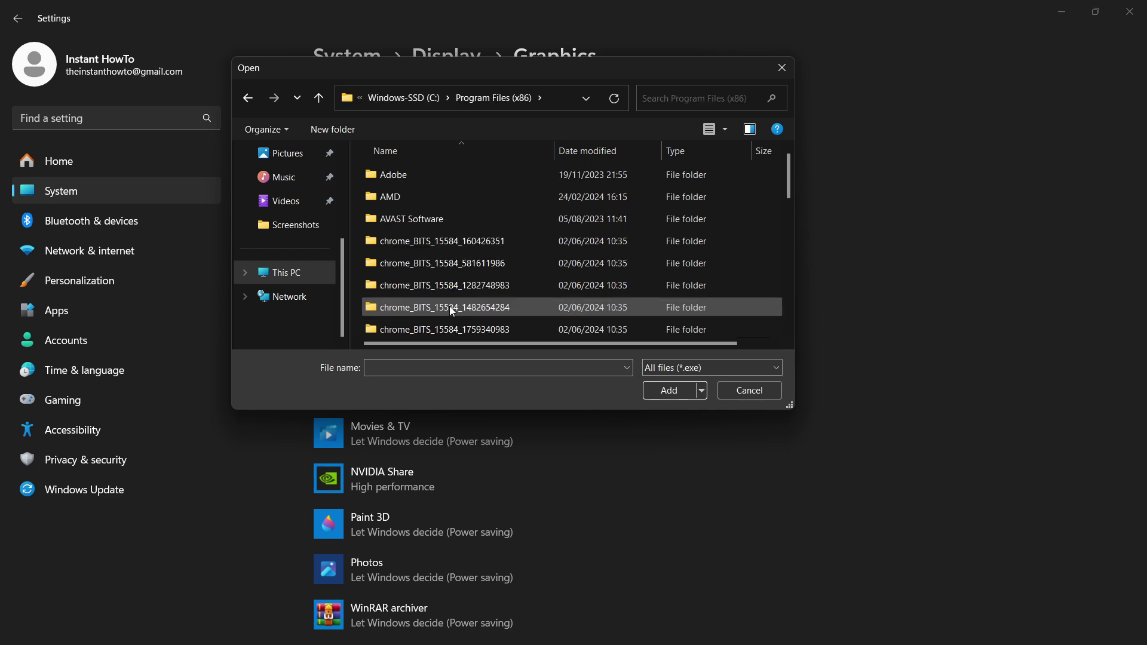
Step: Go through Steam\steamapps\common\The First Descendant and select TheFirstDescendant.exe
scroll(426, 245, "down", 3)
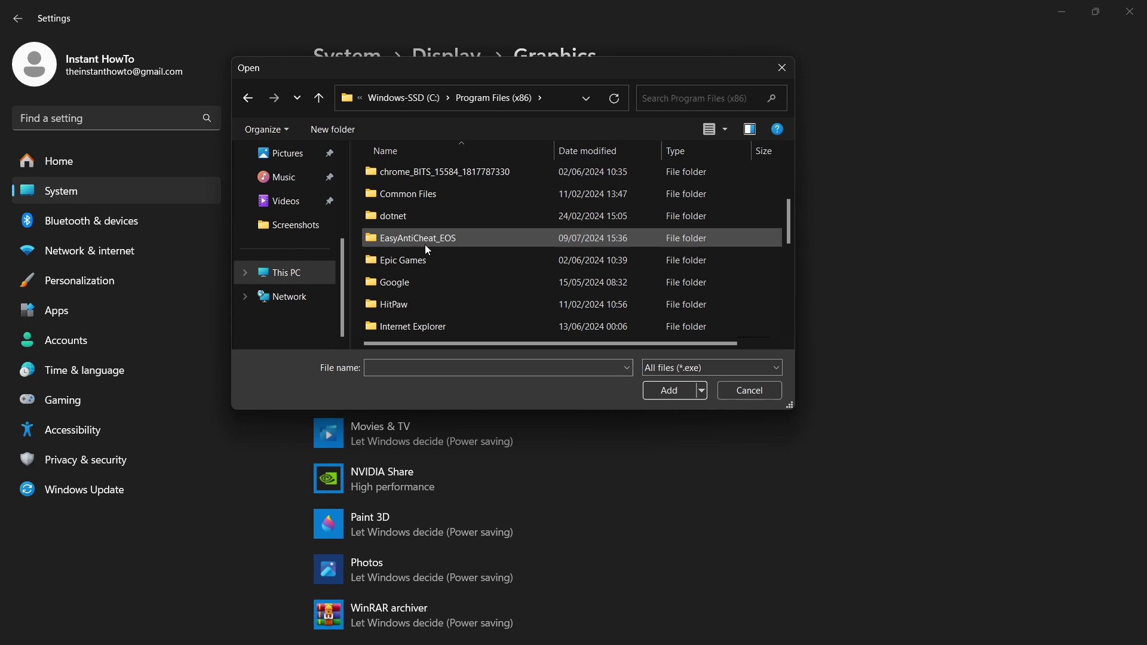
scroll(424, 245, "down", 3)
double_click(421, 263)
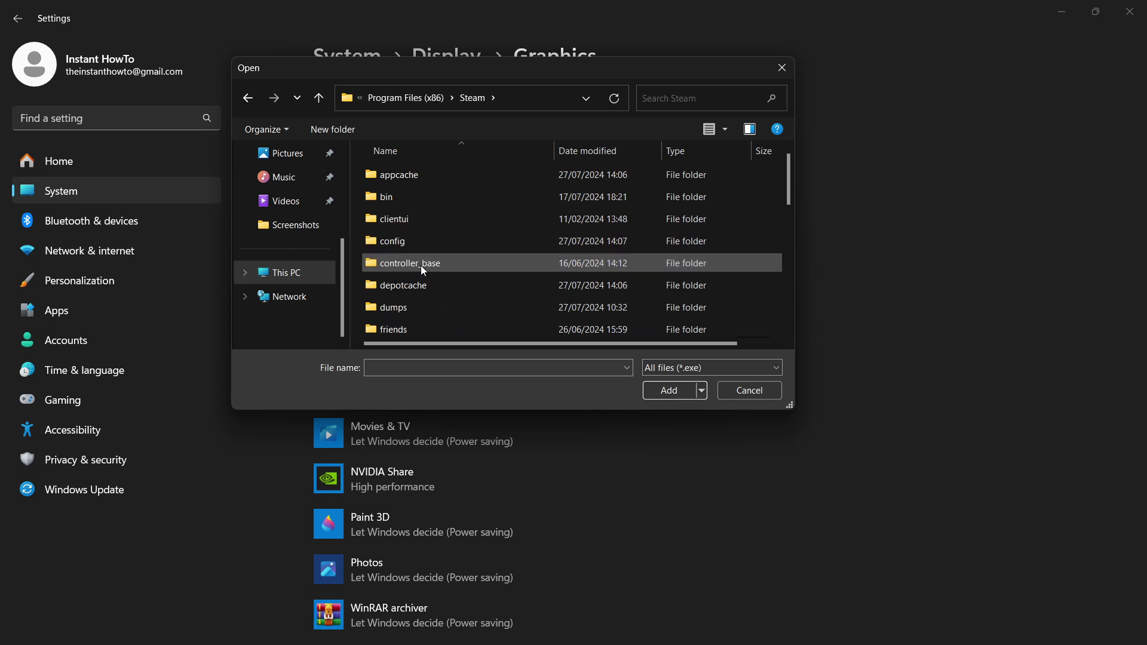
scroll(454, 254, "down", 4)
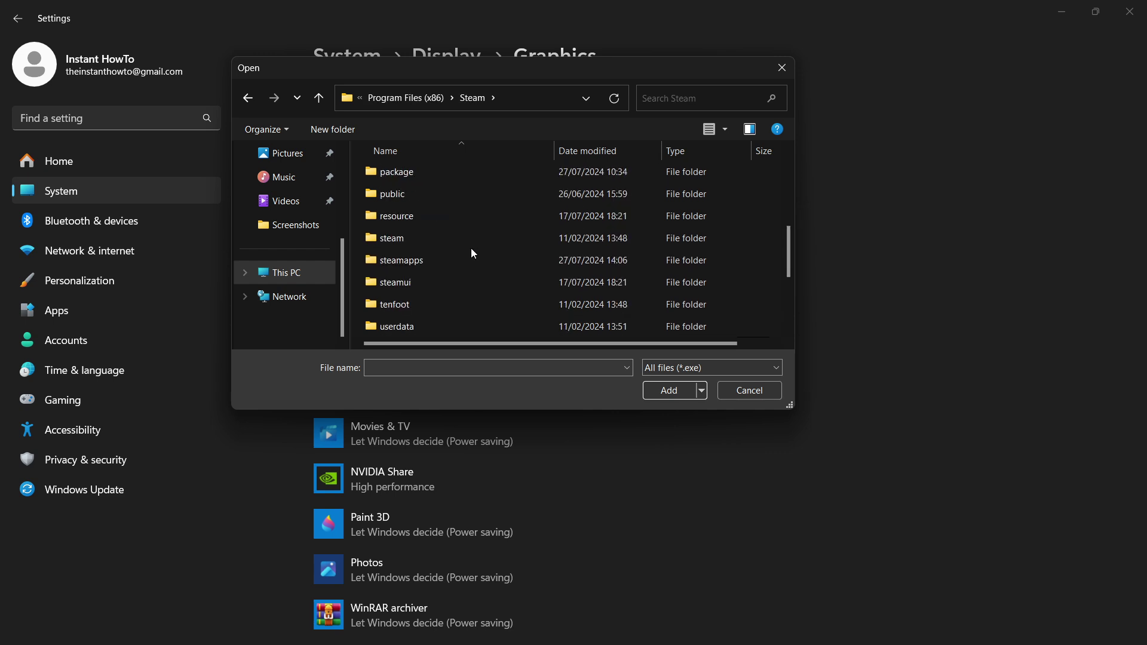
double_click(433, 261)
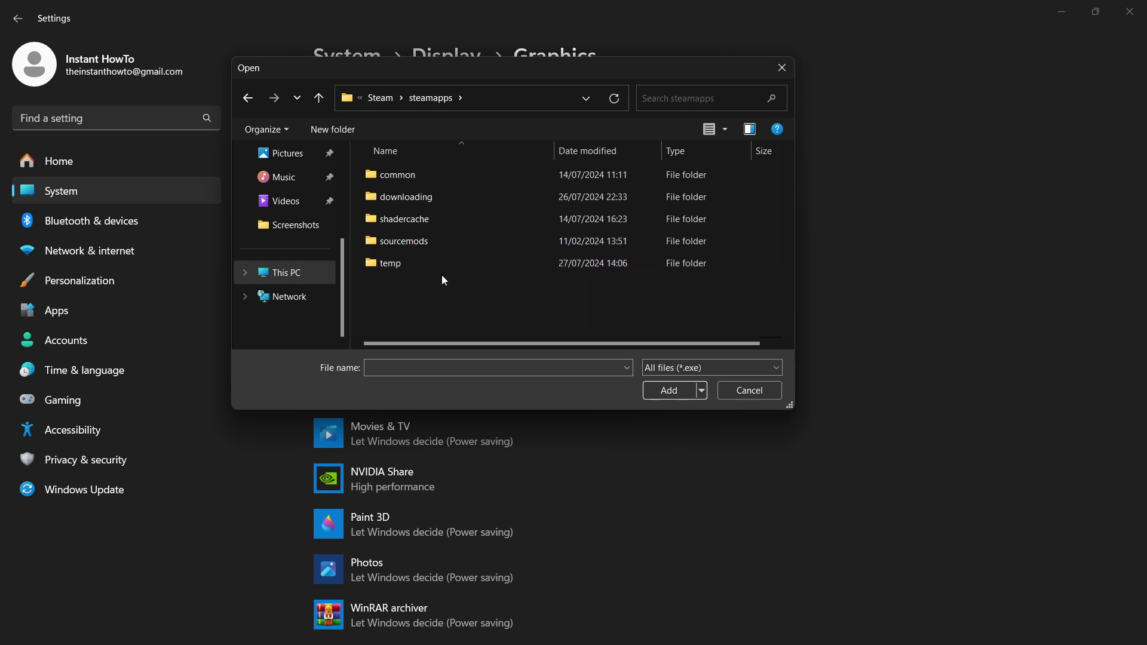
double_click(421, 181)
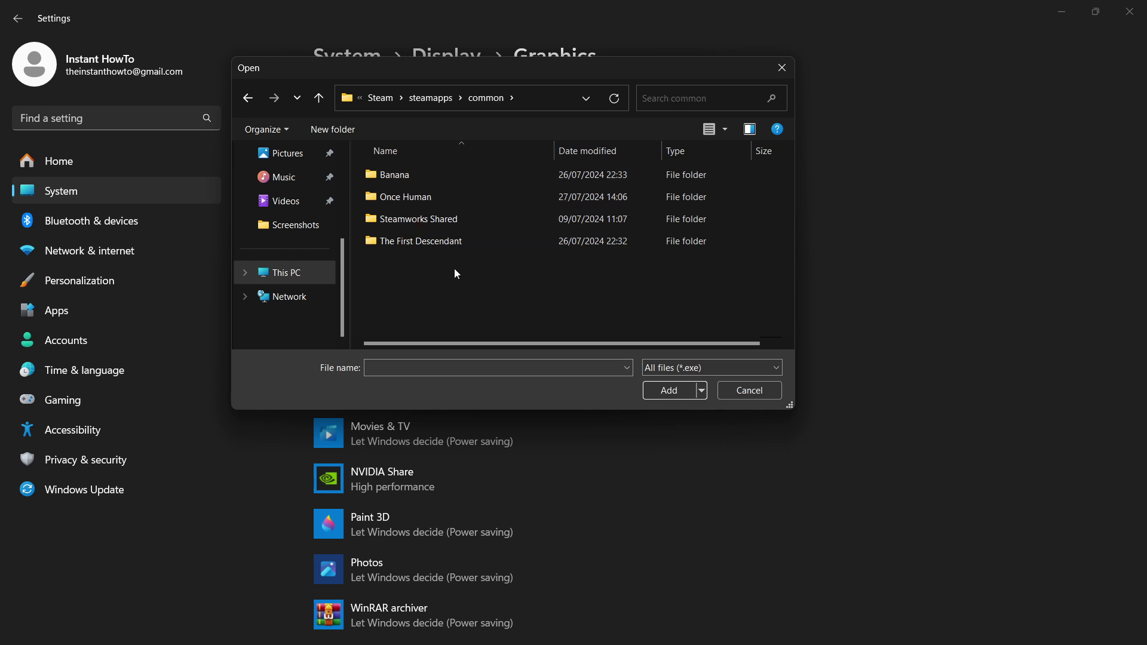
double_click(461, 244)
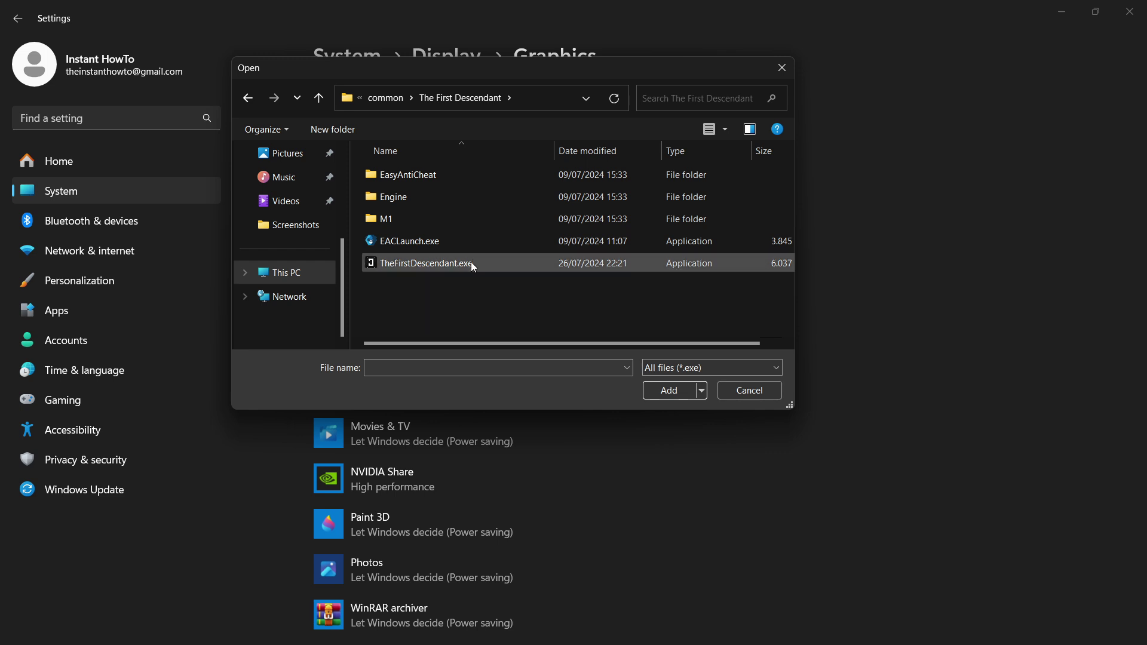
left_click(463, 263)
Step: Add the game exe, save High performance (NVIDIA RTX 3050) as its preference, and close Settings
left_click(656, 386)
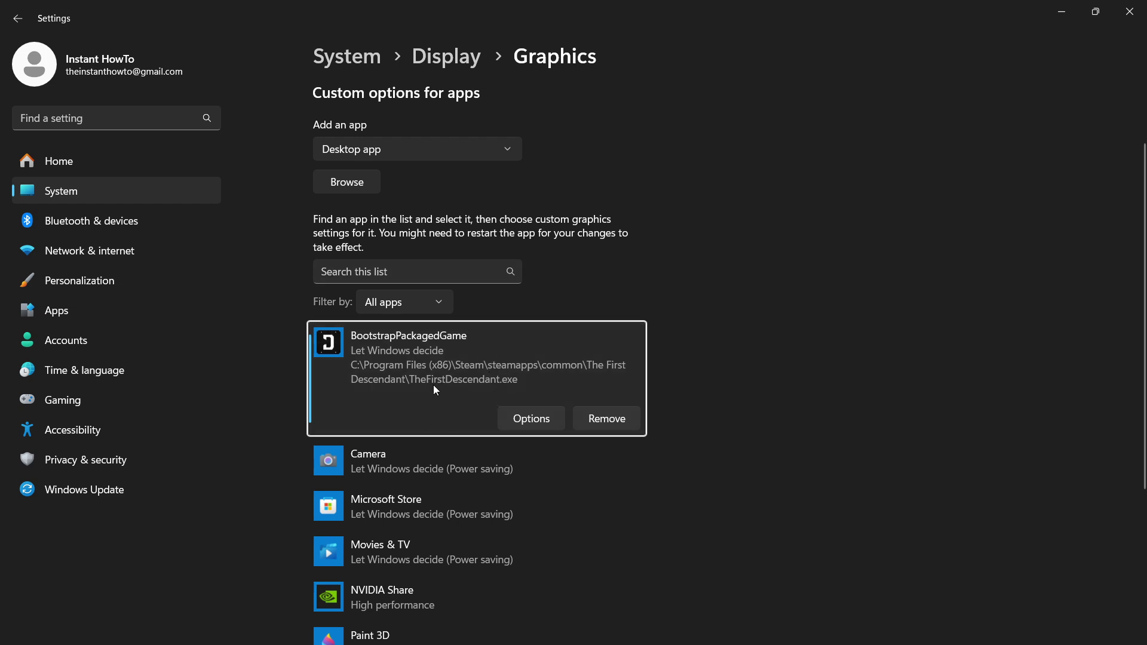
left_click(529, 417)
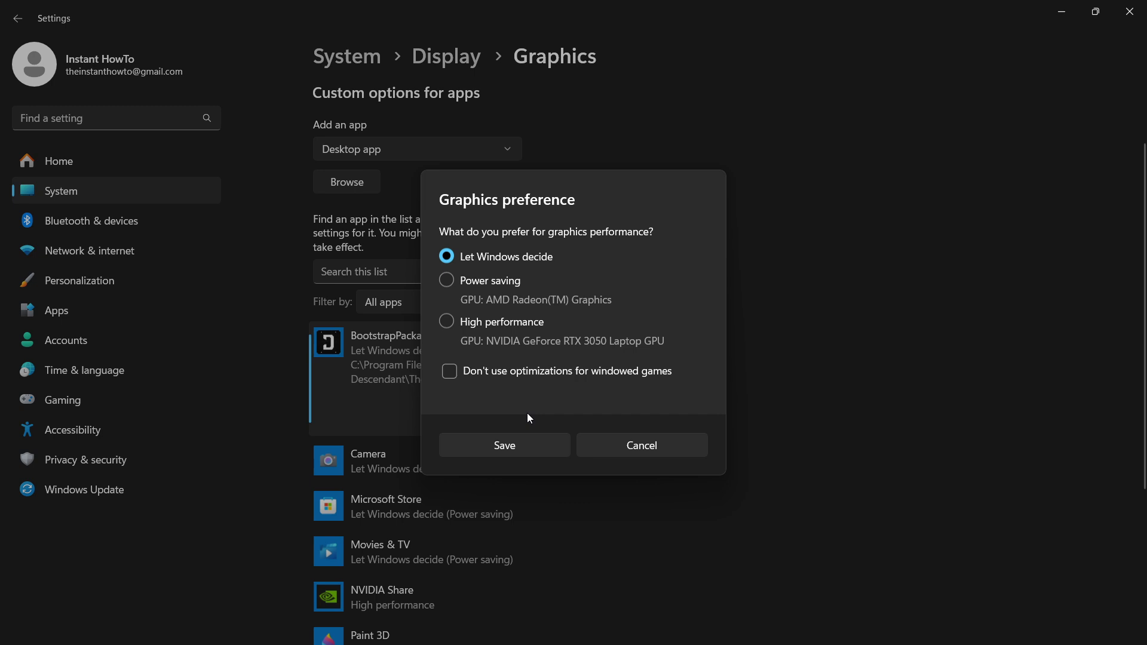
left_click(500, 327)
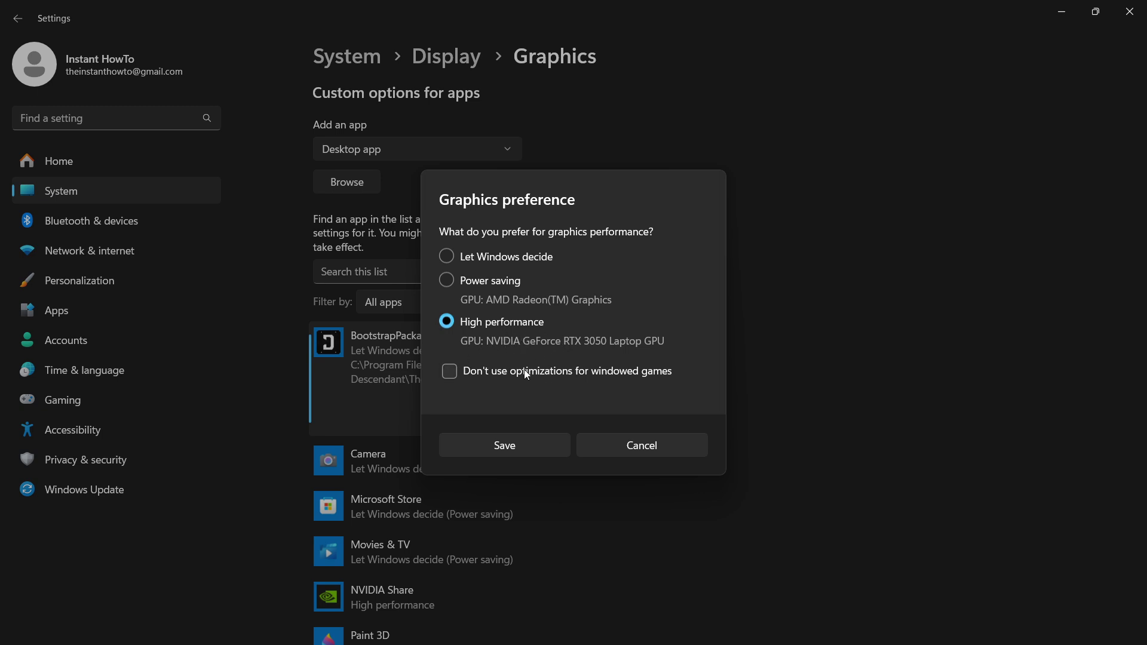
left_click(521, 444)
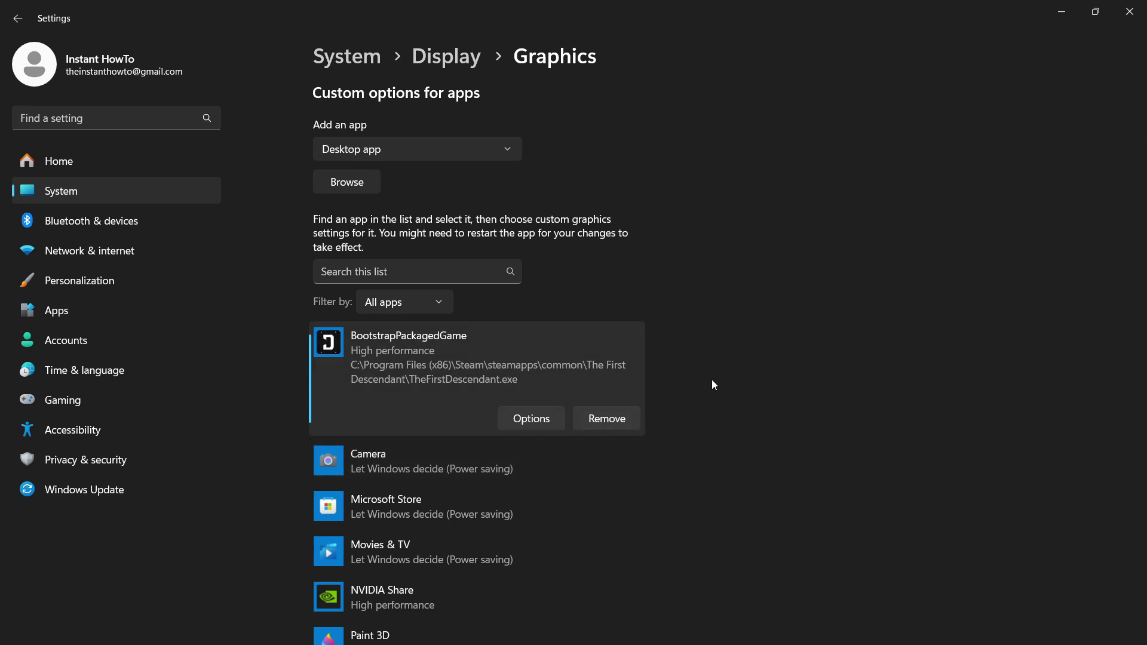
left_click(1129, 12)
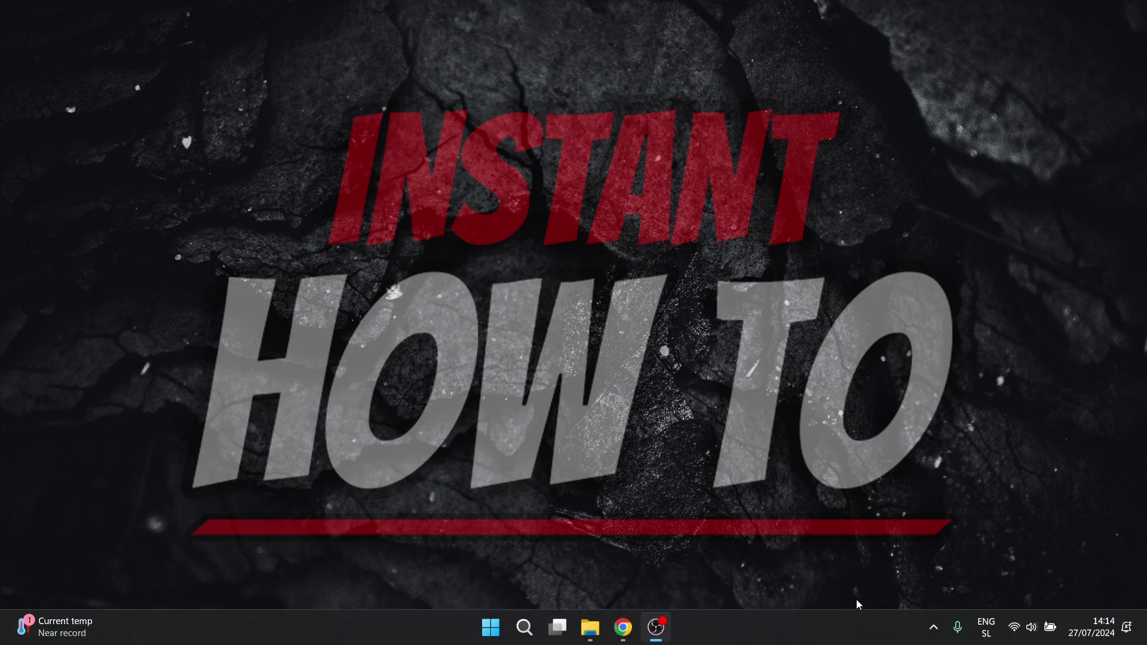
Step: Bring Steam up from the system tray and open The First Descendant in the library
left_click(933, 628)
left_click(936, 556)
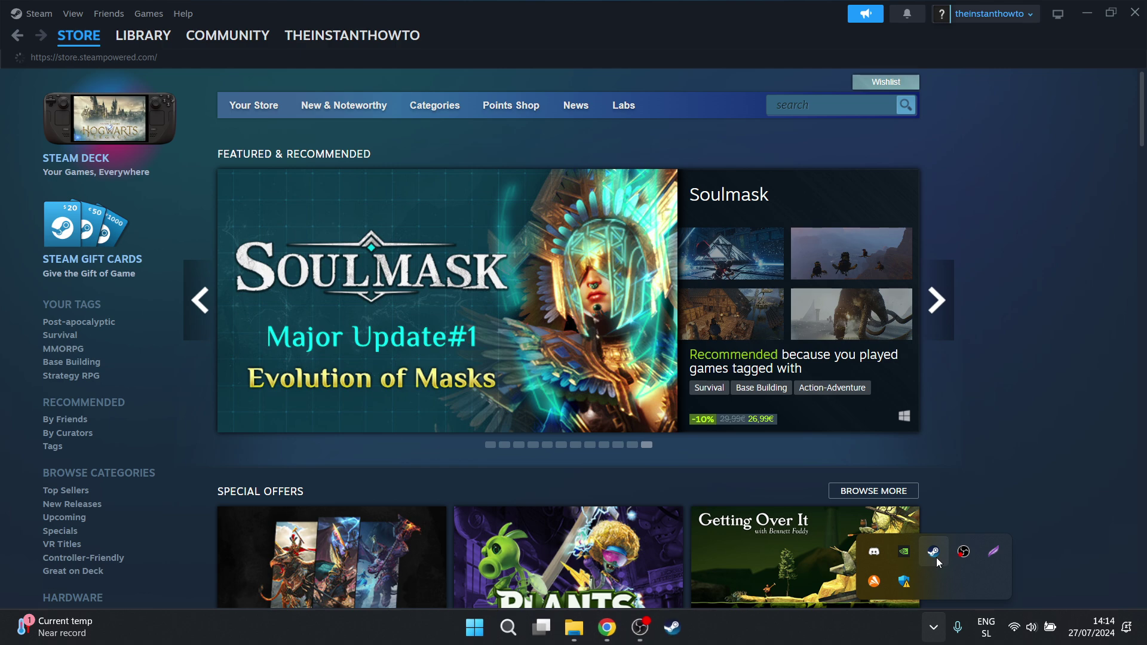
left_click(90, 41)
left_click(145, 38)
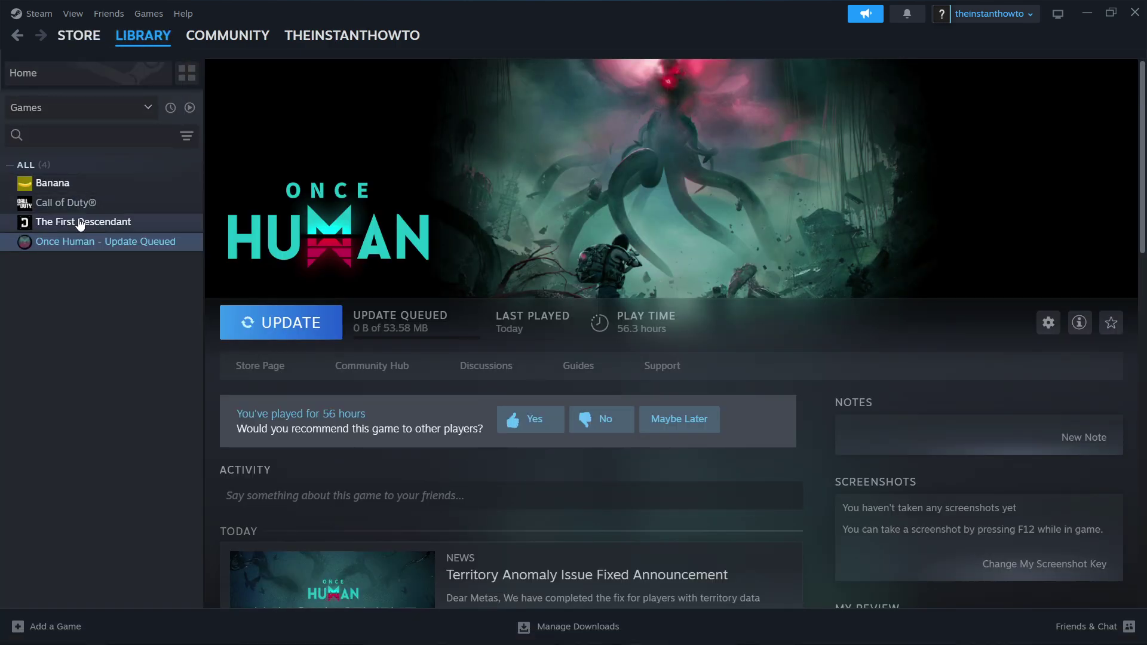
left_click(81, 224)
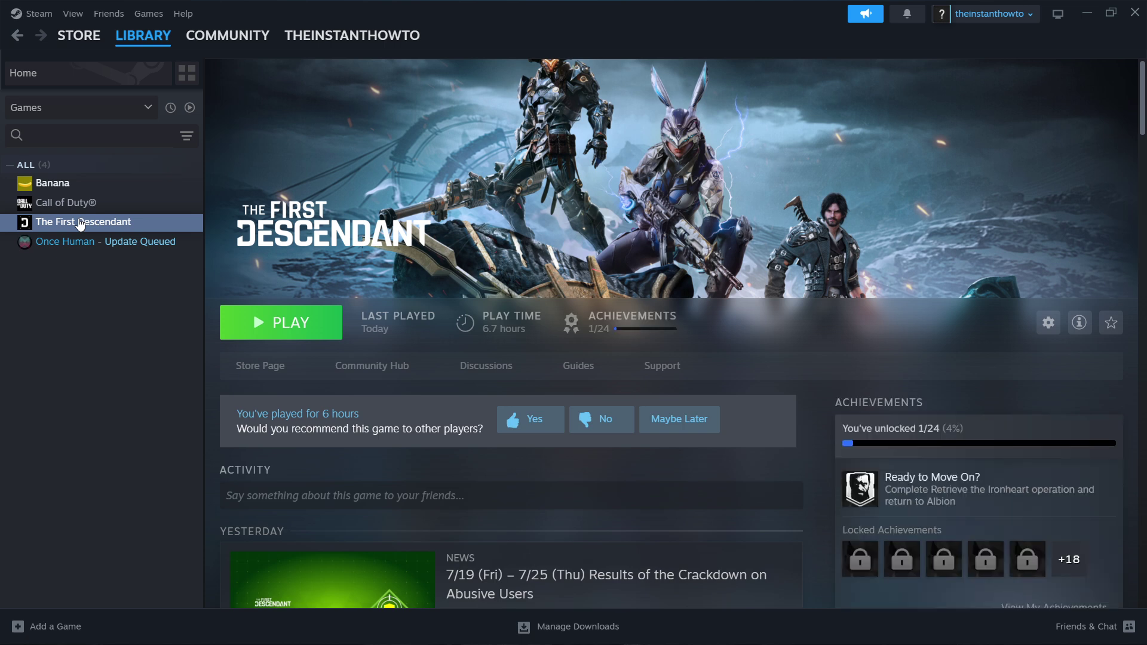
Step: Open the game's local install folder via Manage > Browse local files
right_click(81, 224)
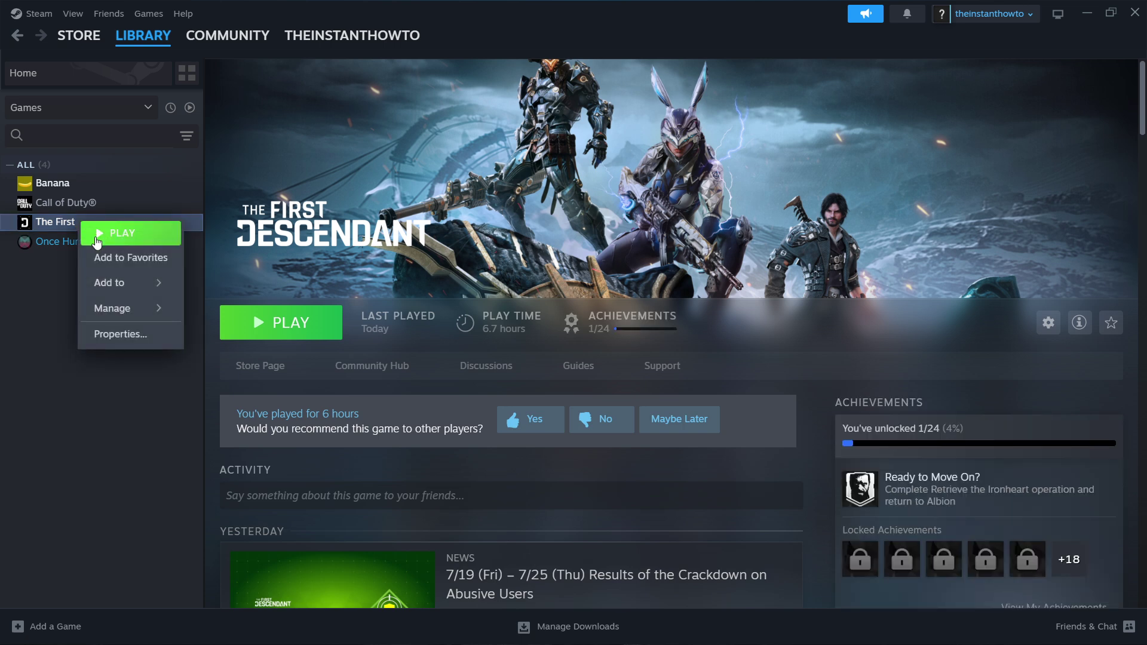
mouse_move(137, 315)
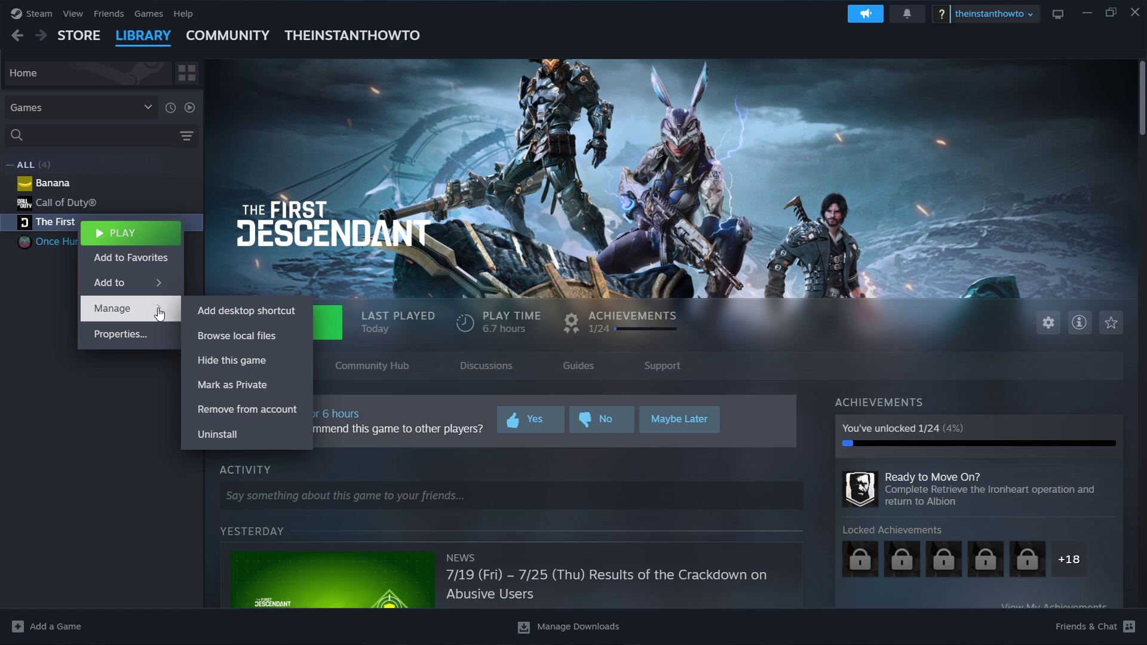
left_click(261, 337)
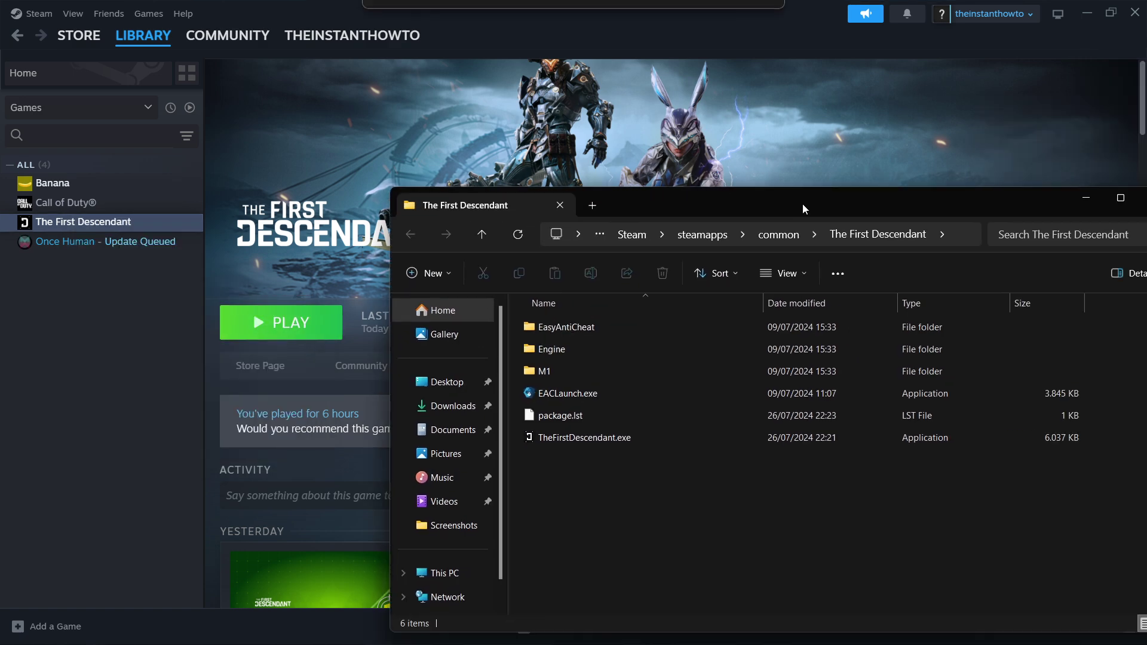
left_click_drag(802, 203, 626, 103)
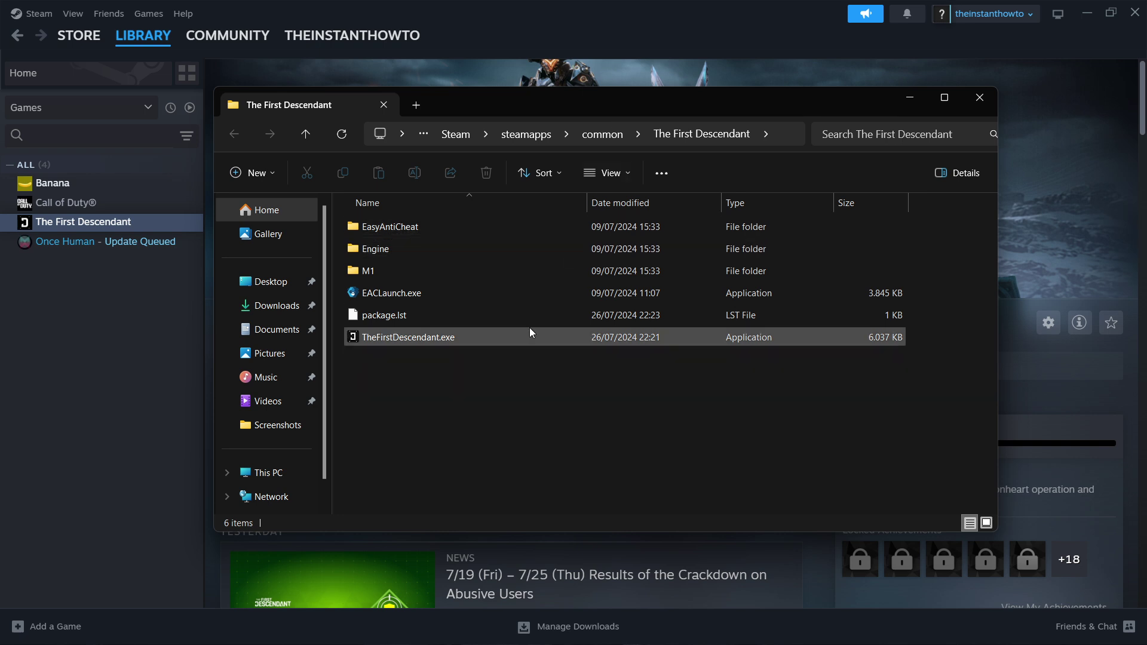
Step: Open TheFirstDescendant.exe's Properties on the Compatibility tab
left_click(378, 338)
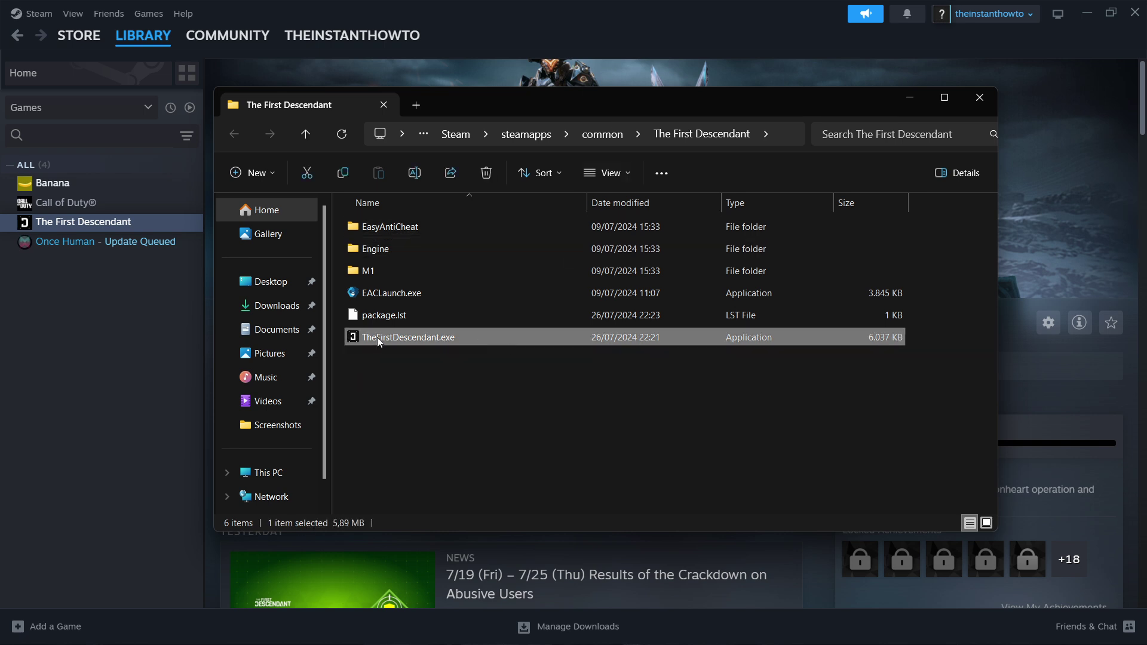
right_click(479, 337)
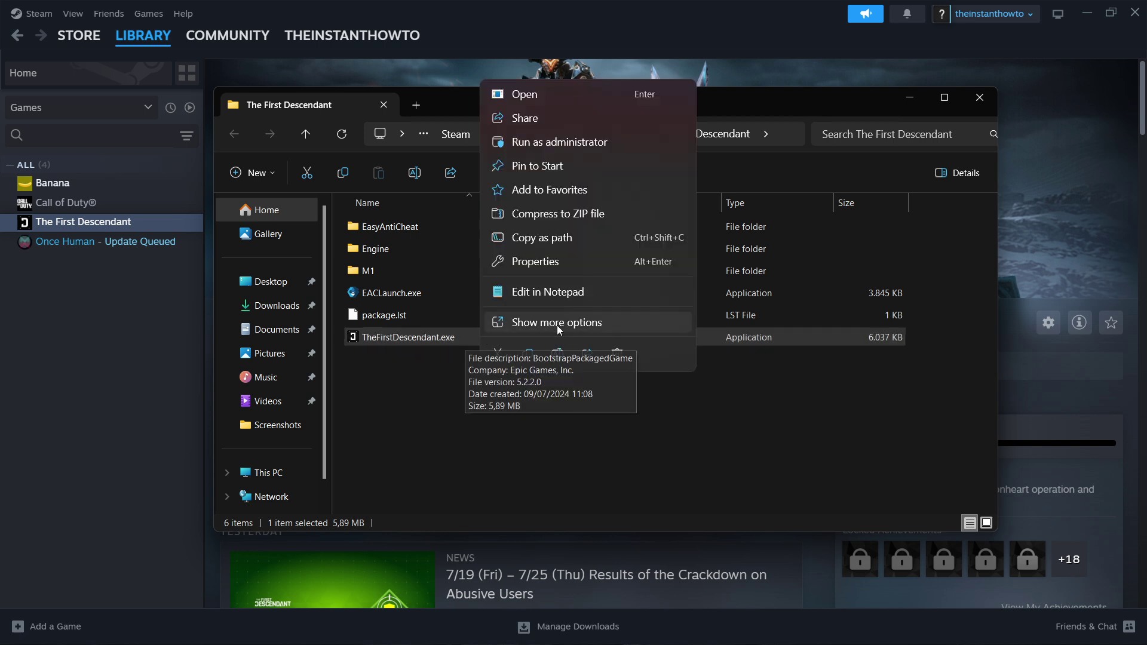
left_click(618, 267)
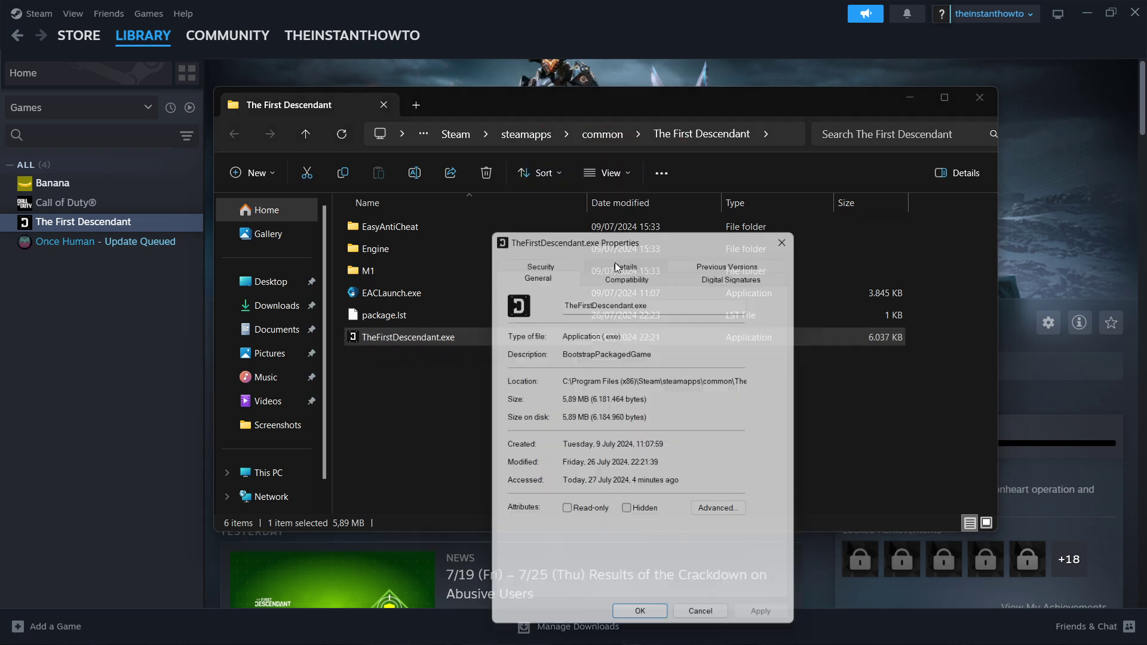
left_click_drag(631, 157, 615, 108)
left_click(601, 149)
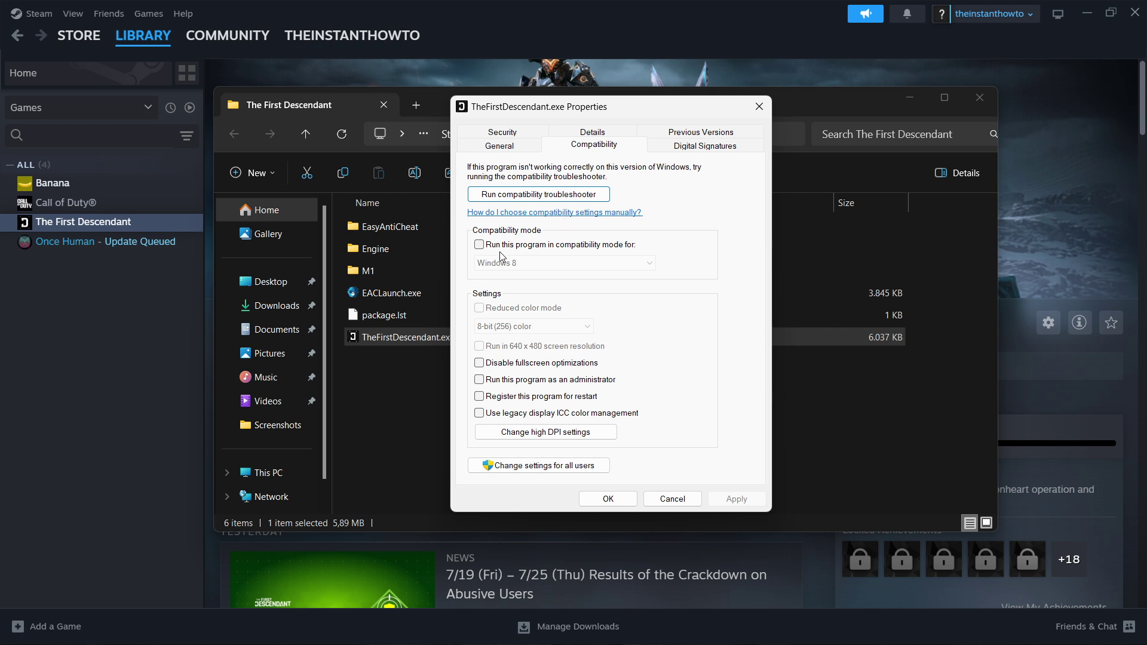
Step: Try Windows 8 compatibility mode, turn it back off, then close the dialog and folder
left_click(479, 244)
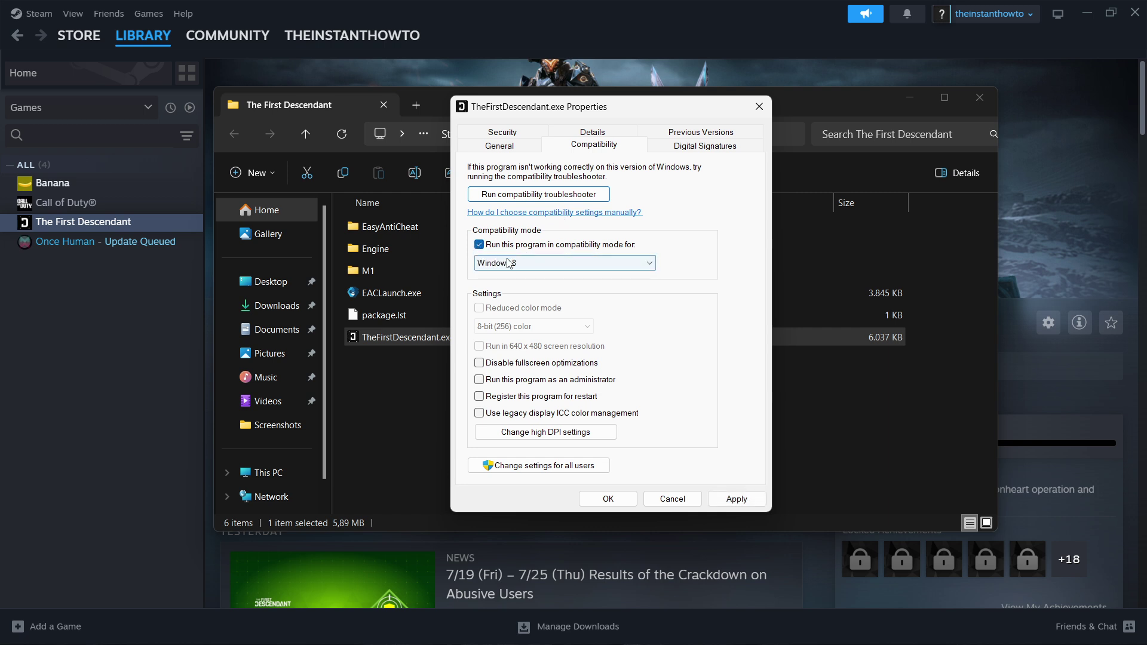
left_click(591, 264)
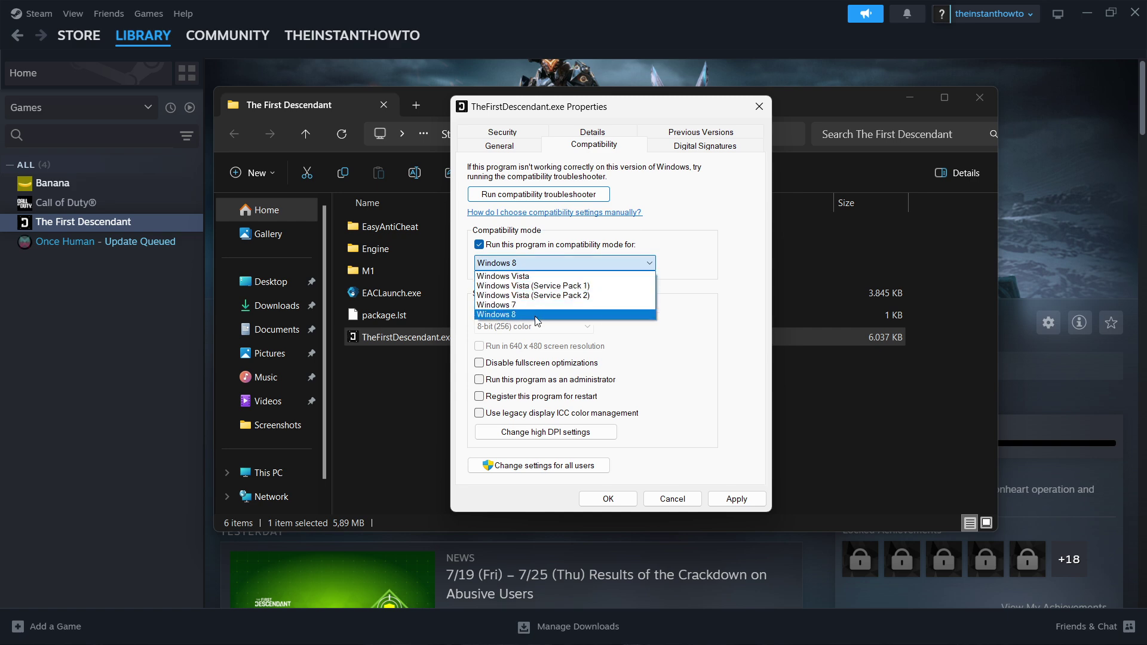
left_click(721, 259)
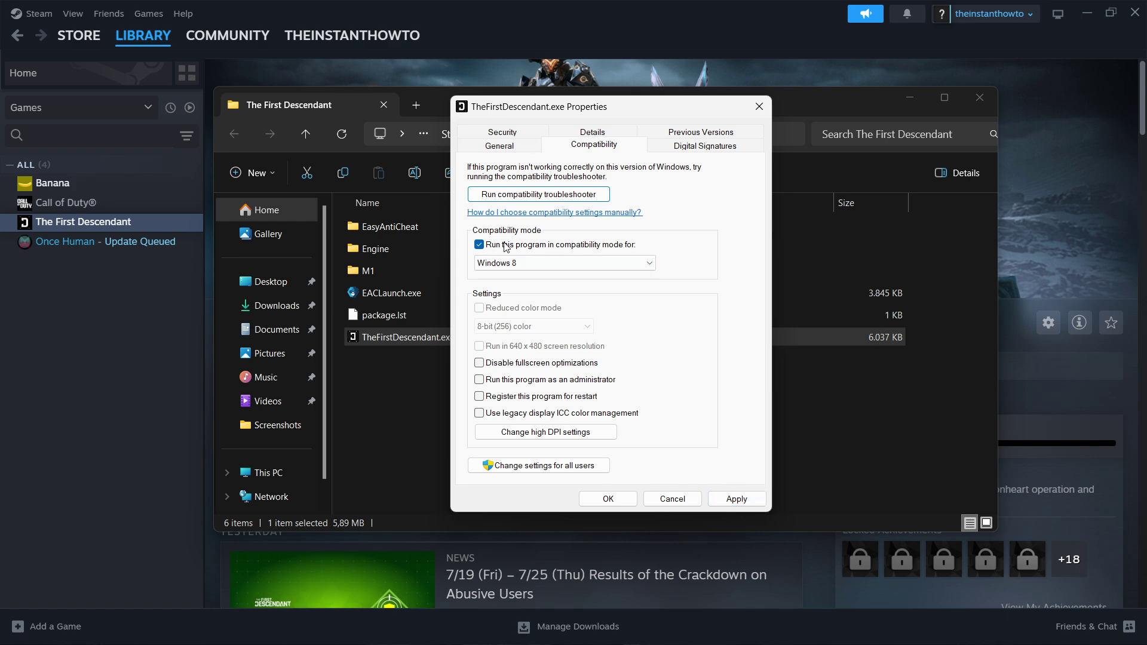
left_click(479, 245)
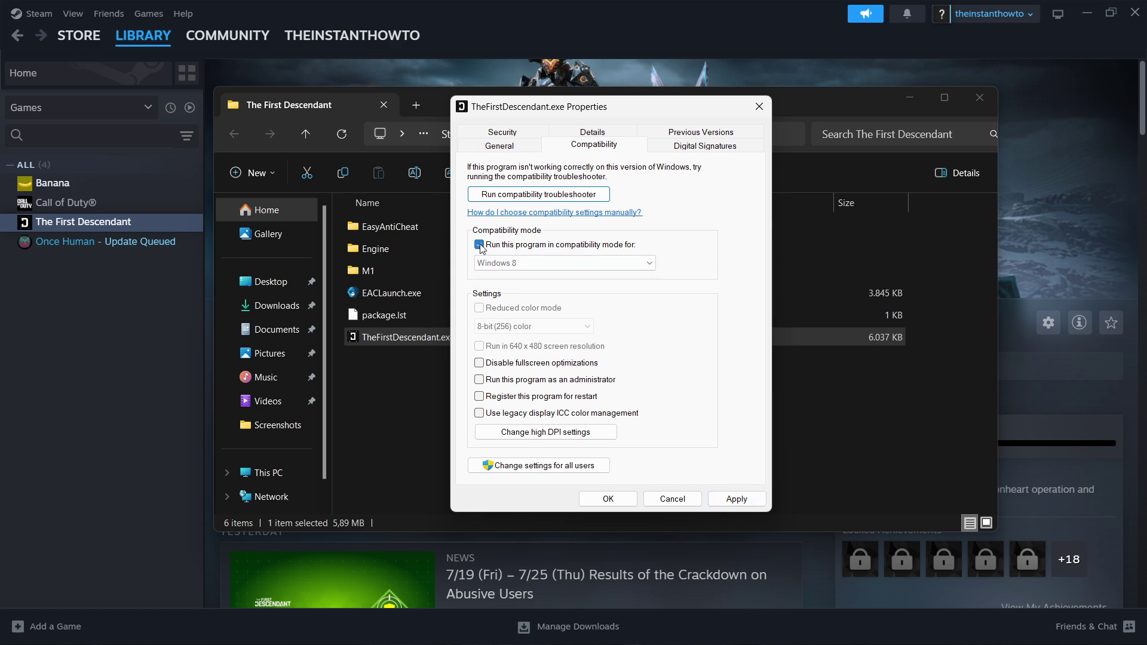
left_click(760, 115)
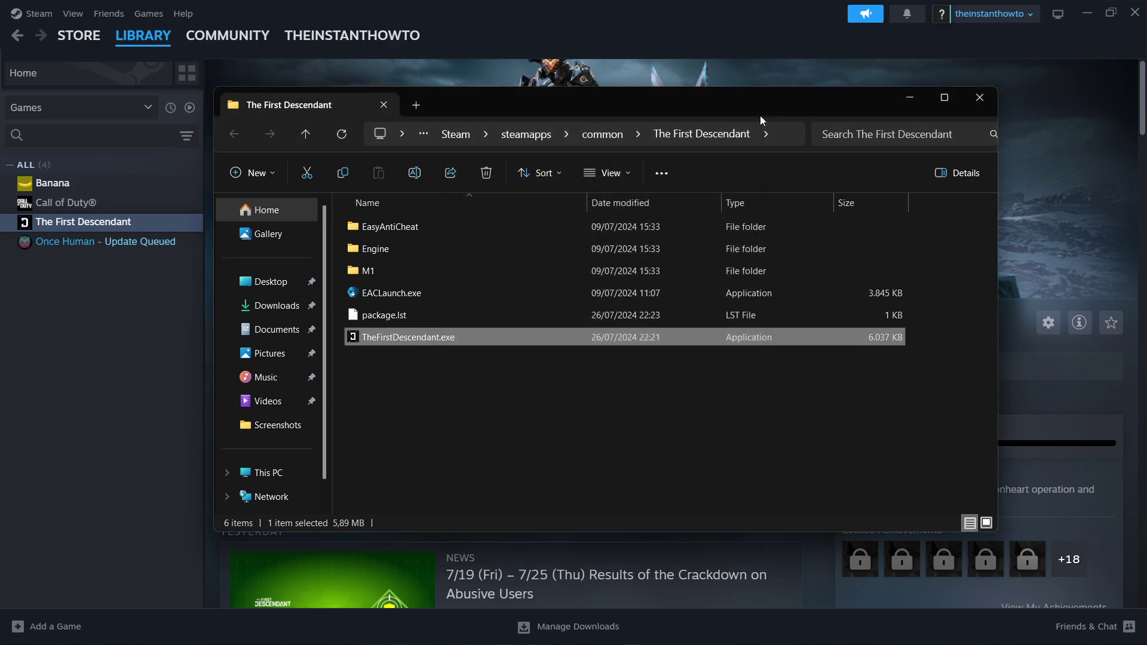
left_click(979, 98)
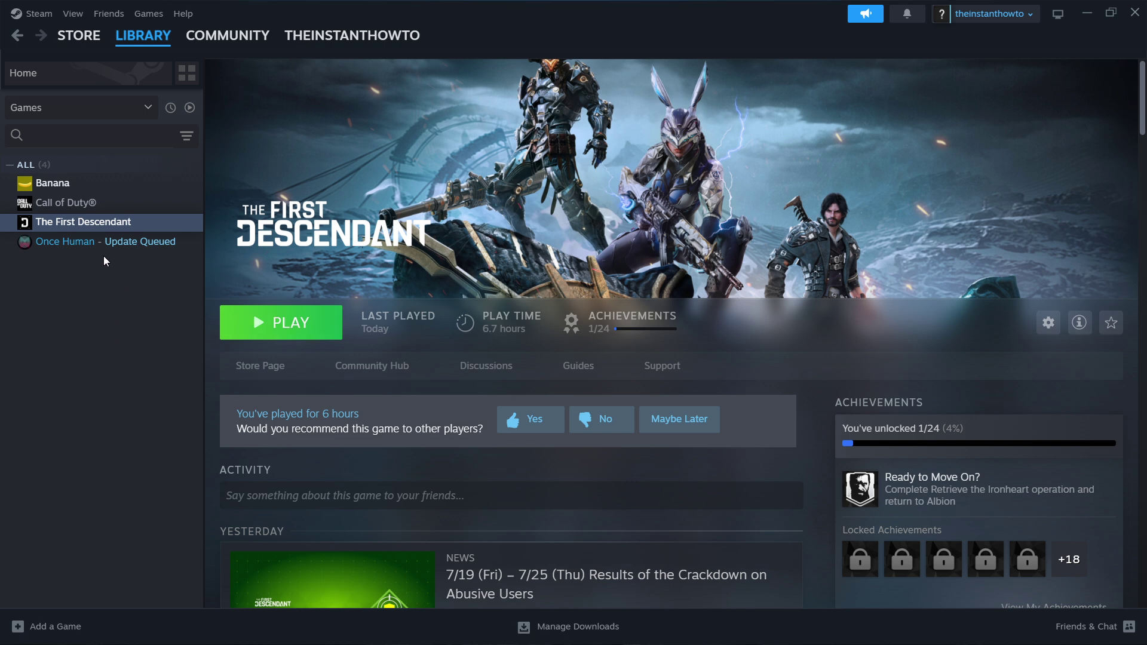
Step: Open The First Descendant's Steam Properties at the Installed Files section (35.94 GB on C:)
right_click(80, 224)
mouse_move(153, 303)
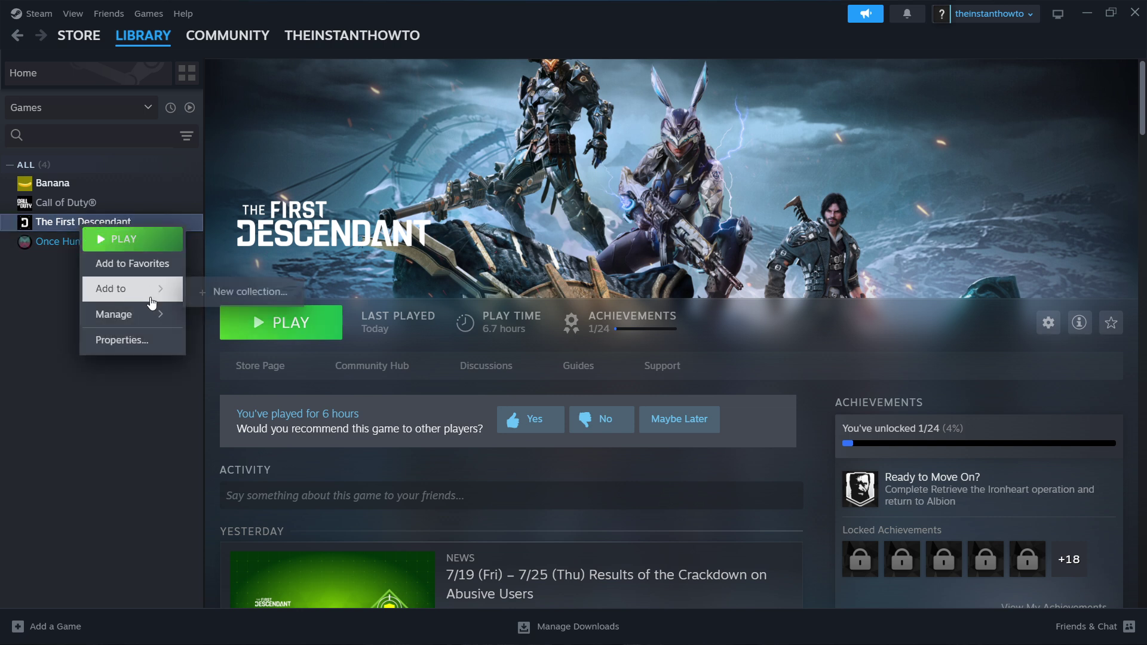
left_click(145, 342)
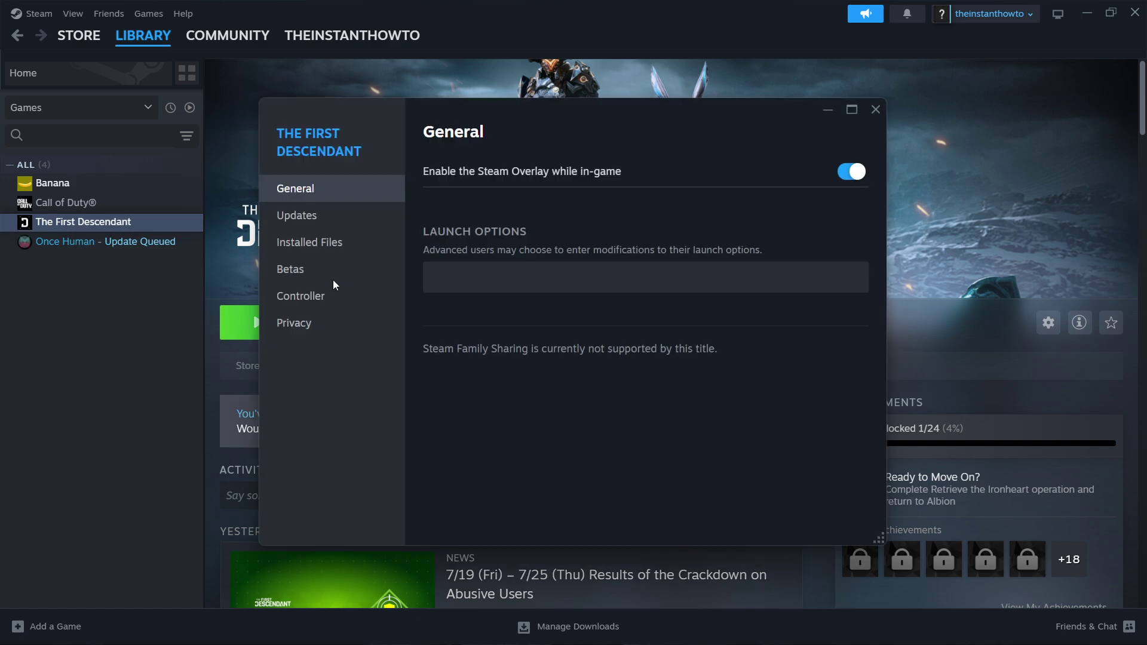
left_click(368, 242)
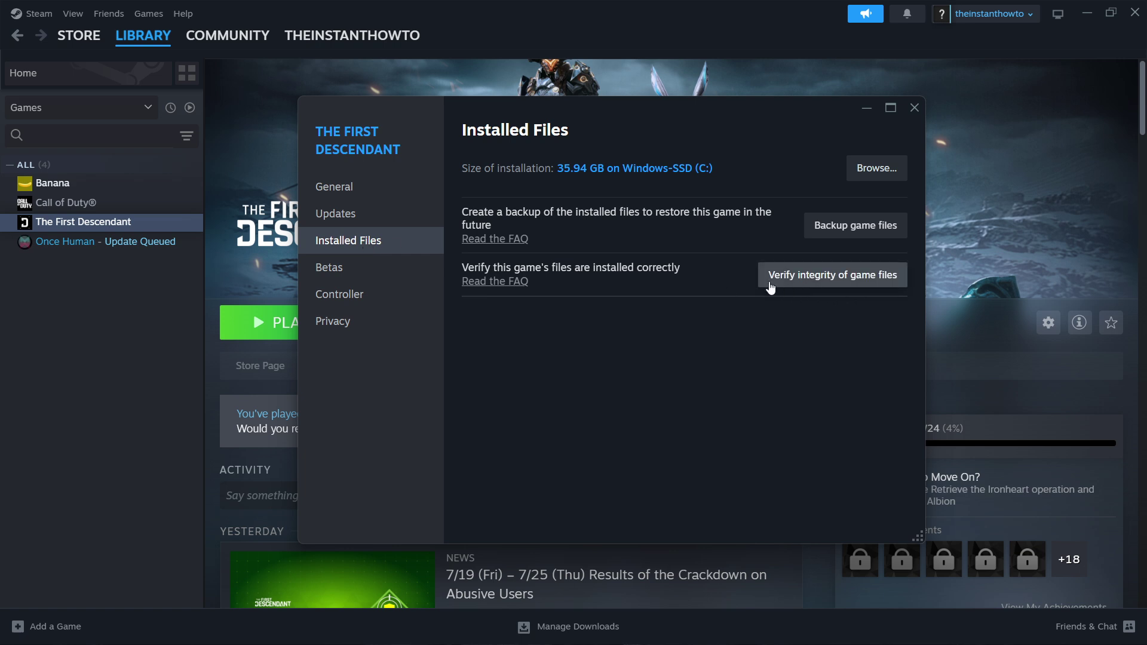
Step: Run Verify integrity of game files and wait while Steam validates The First Descendant
left_click(818, 281)
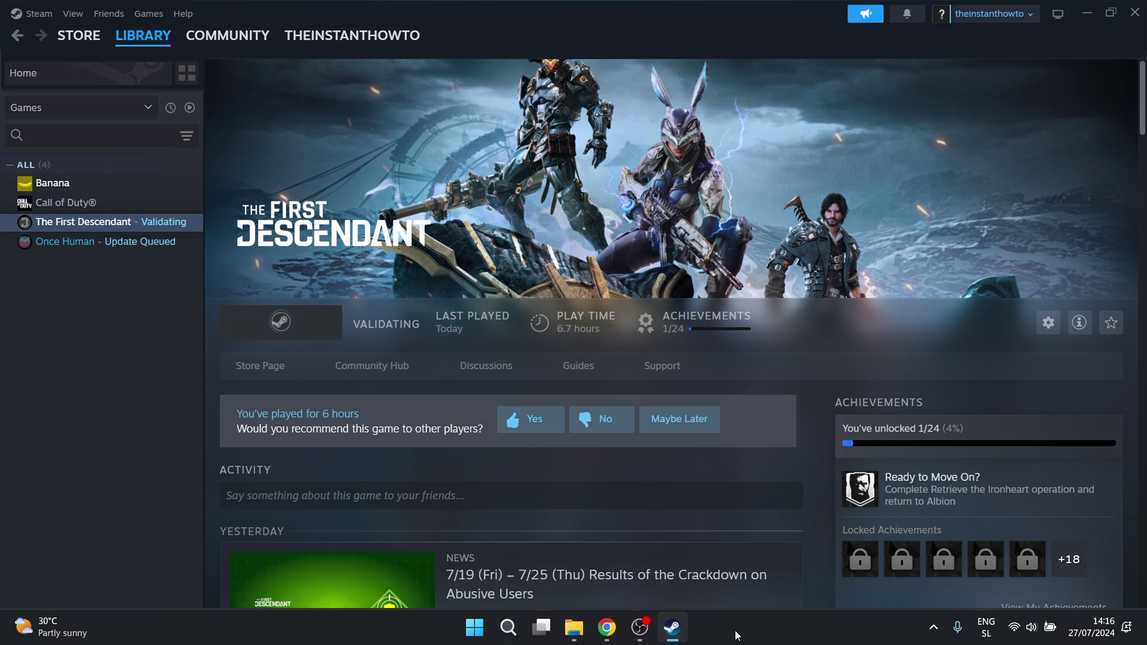
mouse_move(575, 632)
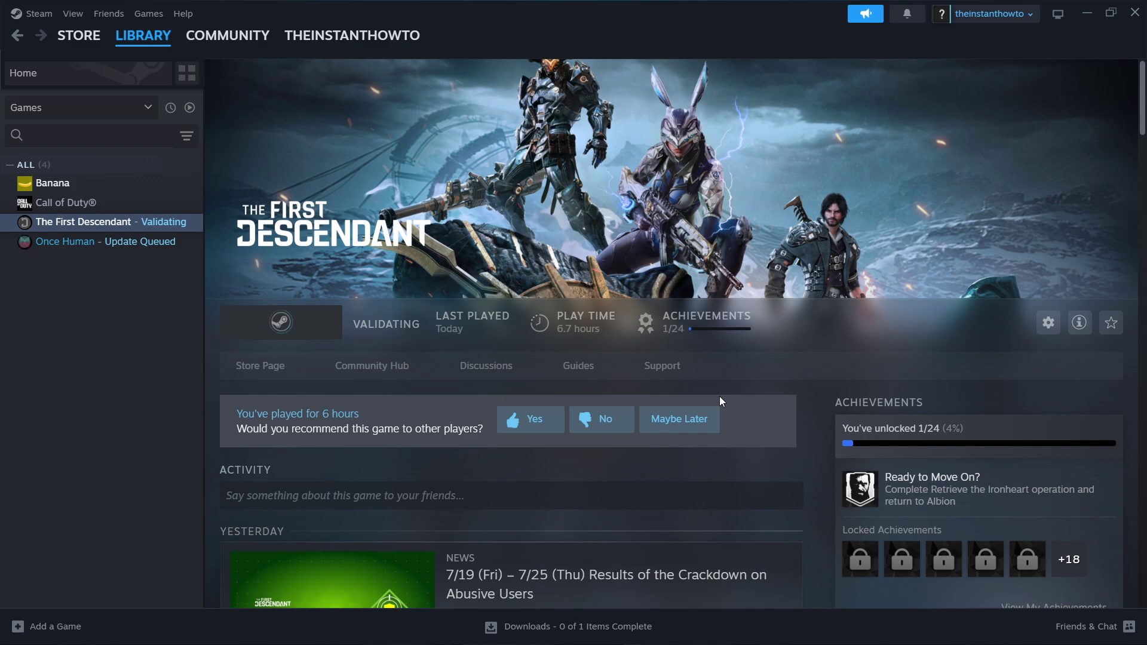
Step: Search 'update', run Check for updates to confirm Windows is current, then close Settings
left_click(504, 639)
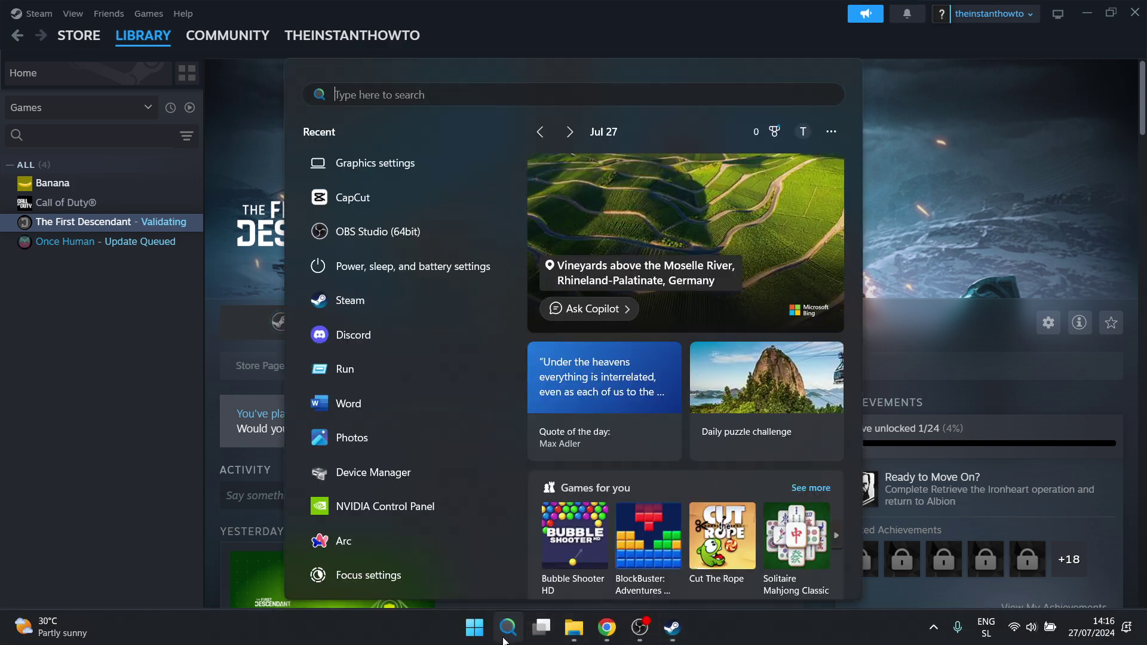
type("updat")
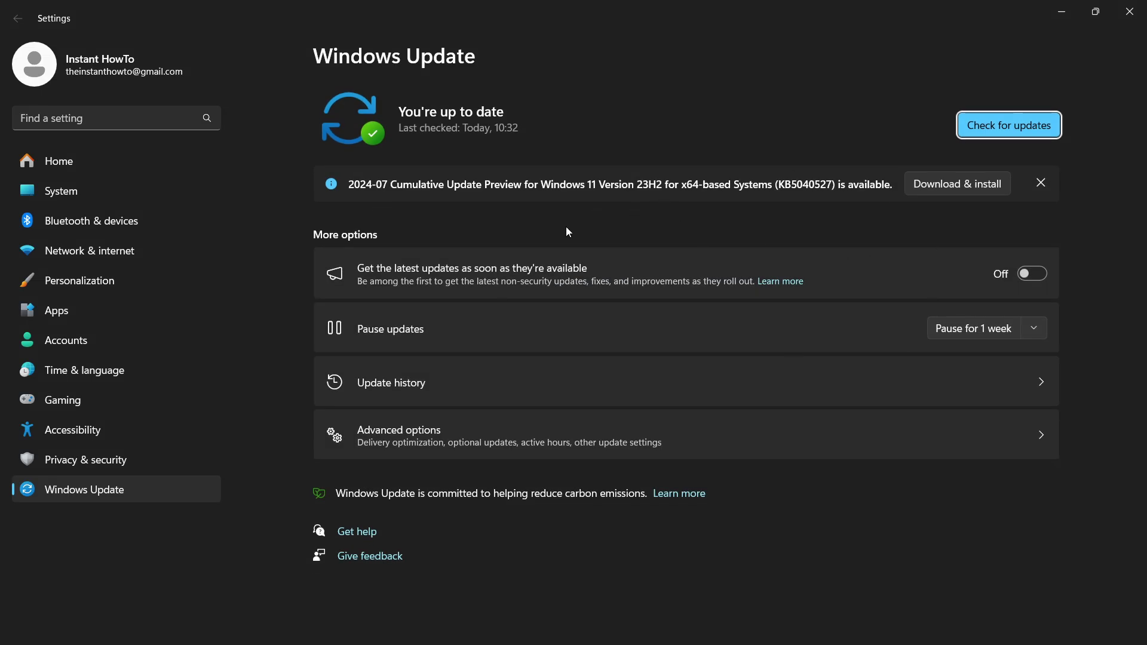
left_click(1006, 127)
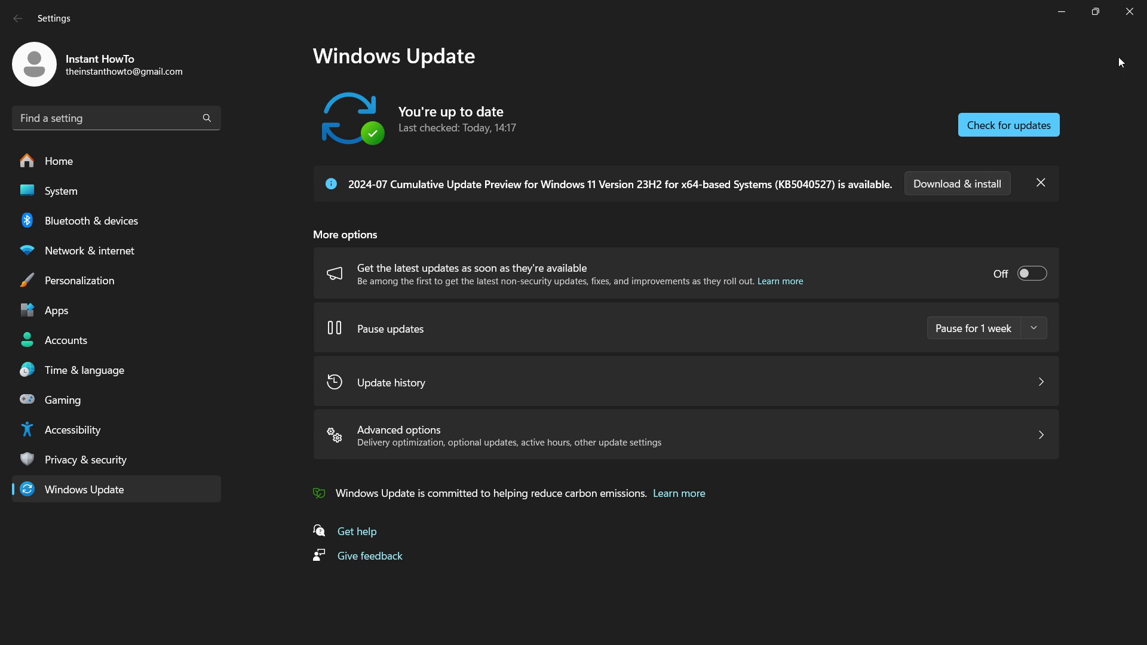
left_click(1133, 13)
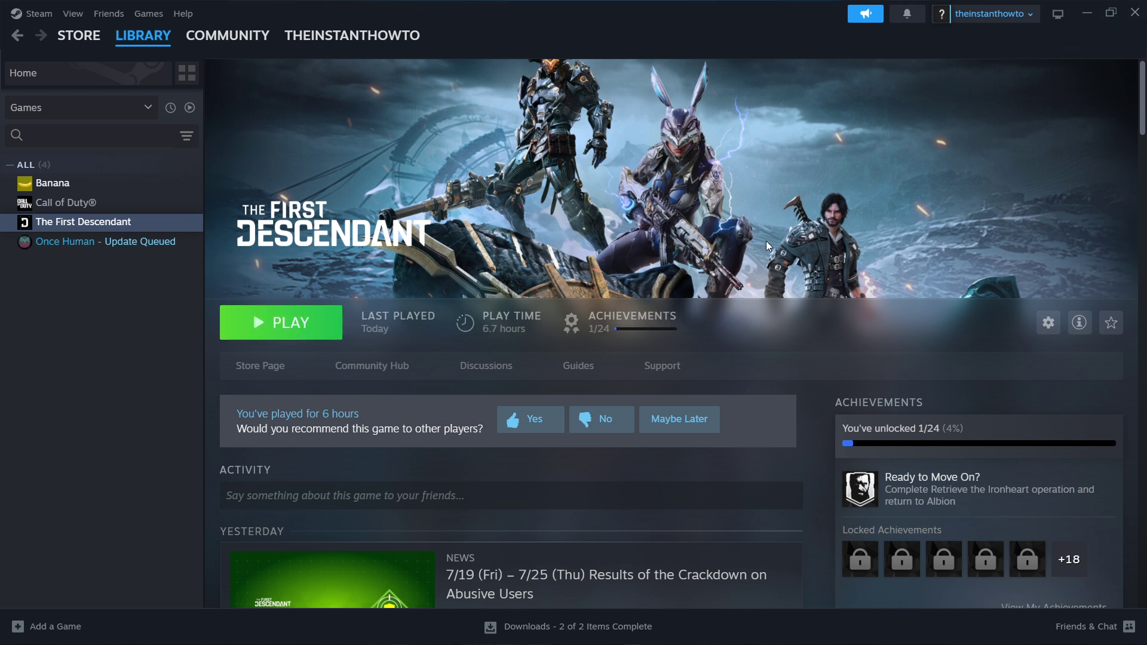